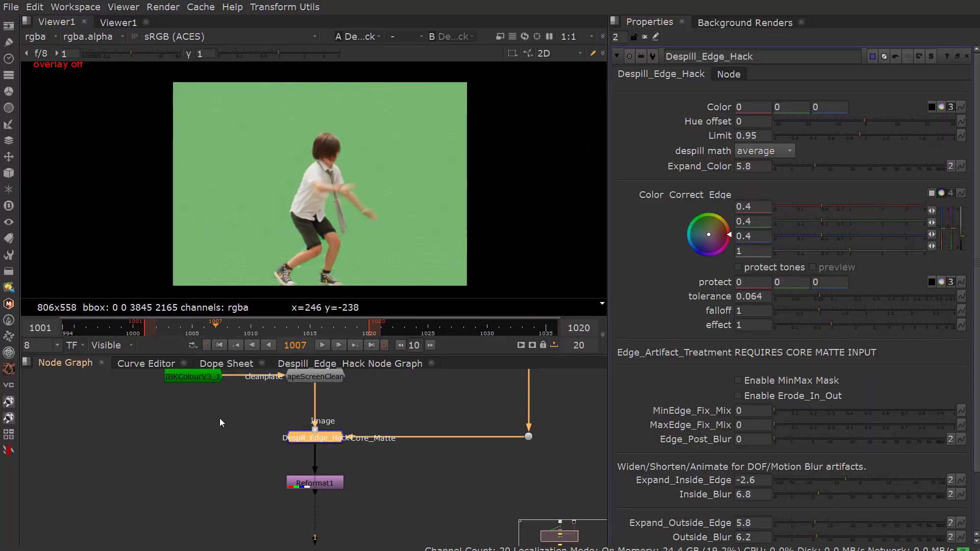
# Display the original green-screen plate from the dot feeding IBKColourV3_1 and apeScreenClean in the viewer.
pyautogui.click(191, 444)
pyautogui.scroll(-3, 198, 521)
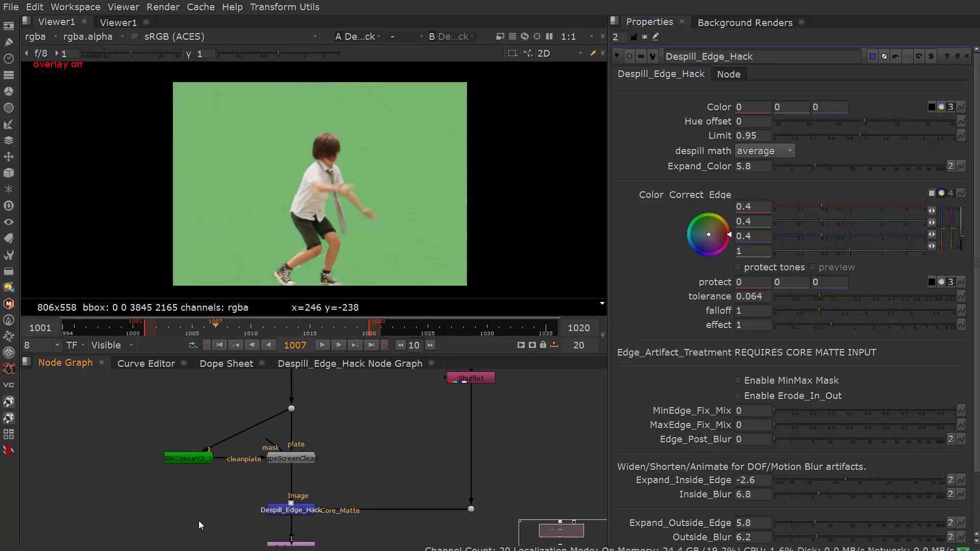
pyautogui.scroll(3, 255, 417)
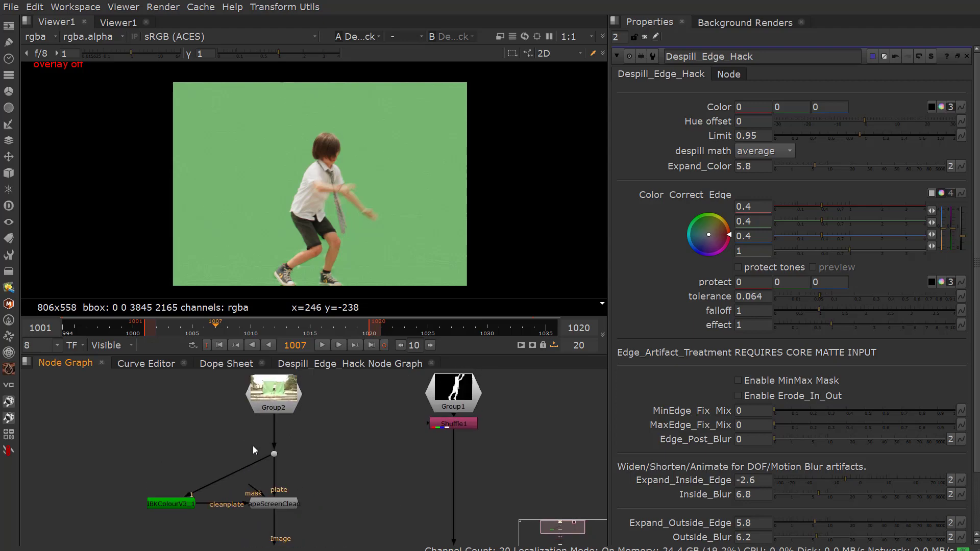
pyautogui.click(261, 397)
pyautogui.moveTo(194, 497); pyautogui.dragTo(209, 462, button='middle')
pyautogui.scroll(2, 177, 470)
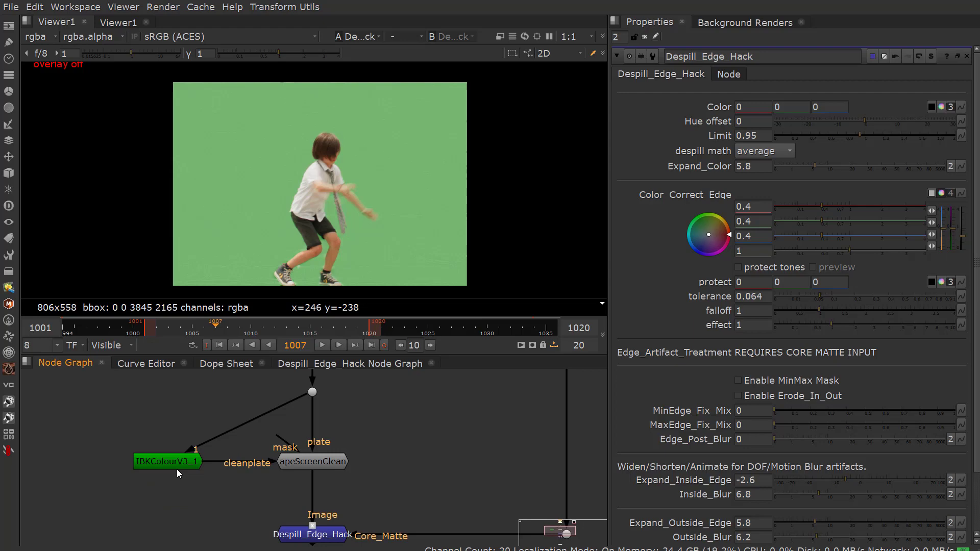
pyautogui.press('1')
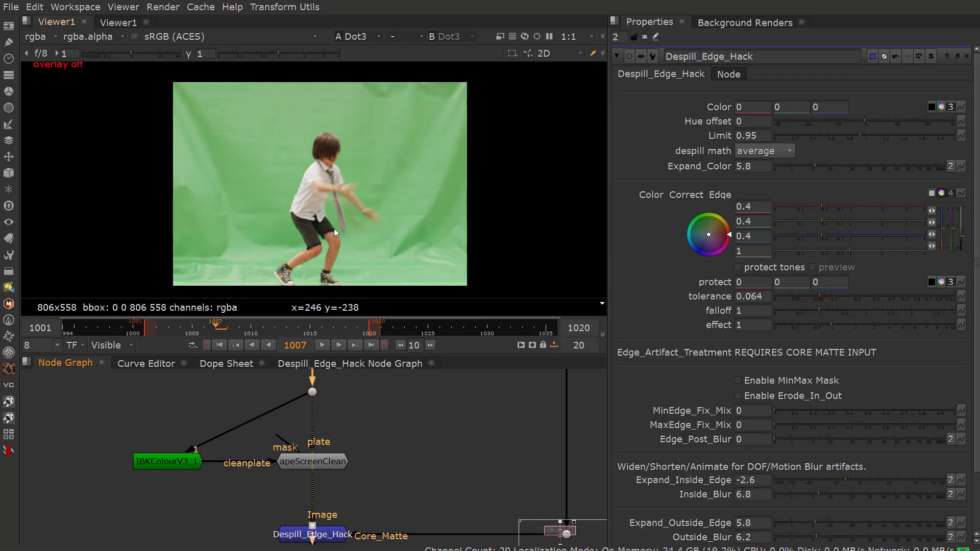
# Display the IBKColourV3_1 clean plate and examine the area around the boy's moving hands.
pyautogui.click(156, 465)
pyautogui.press('1')
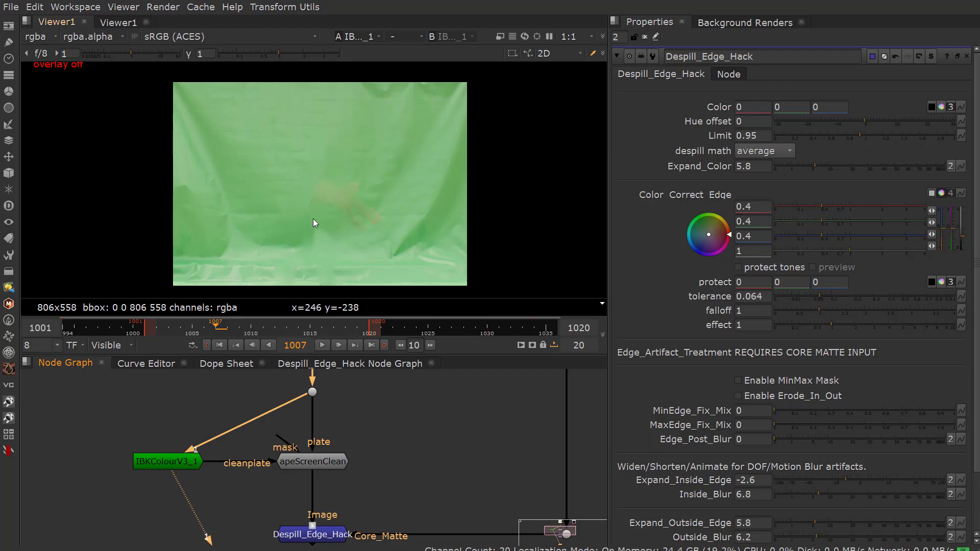
pyautogui.scroll(4, 332, 217)
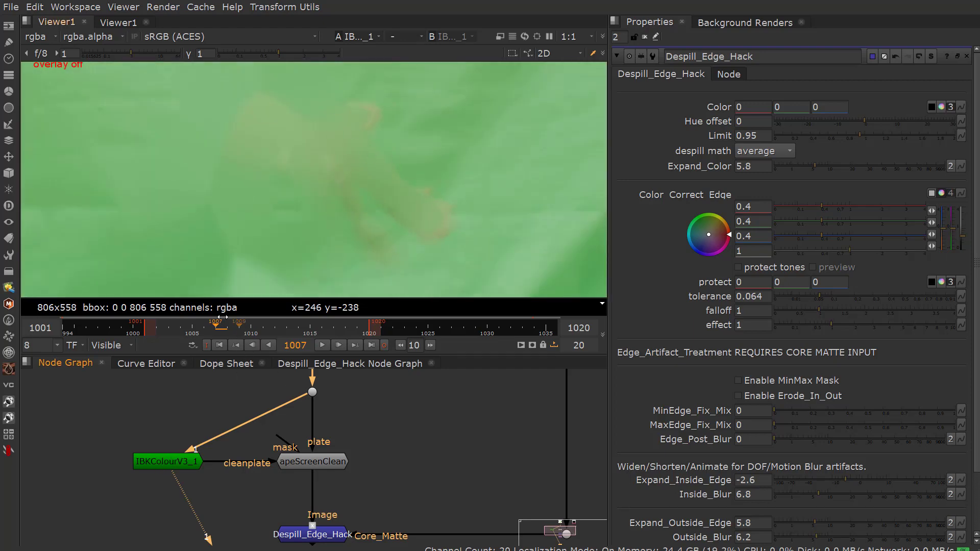
pyautogui.click(227, 331)
pyautogui.scroll(-4, 286, 245)
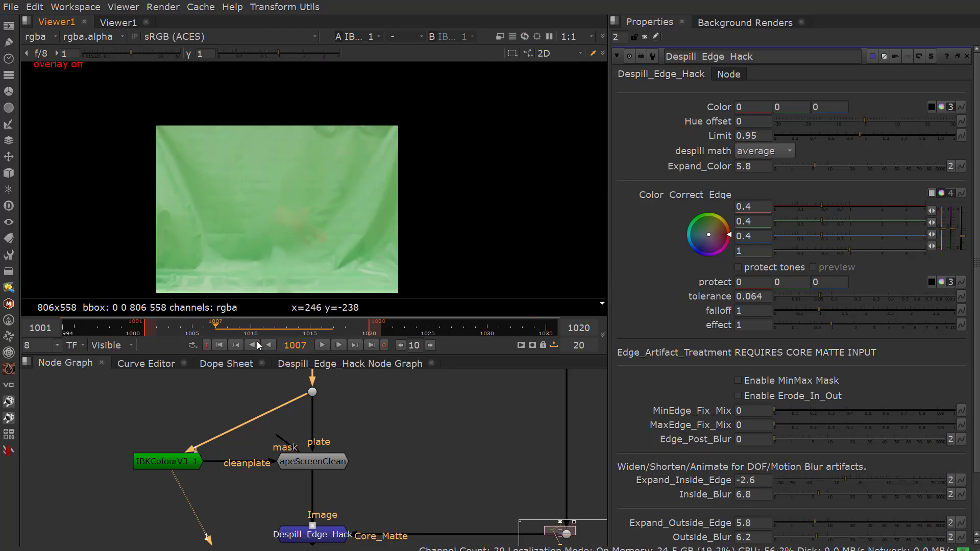
# Display the apeScreenClean result and open its properties, closing the Despill_Edge_Hack properties.
pyautogui.click(305, 465)
pyautogui.press('1')
pyautogui.doubleClick(308, 465)
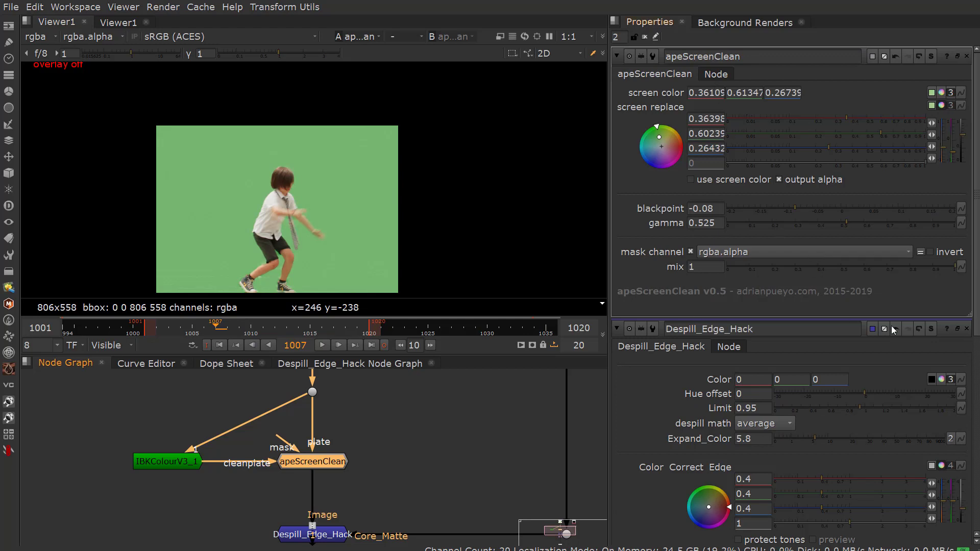
pyautogui.click(968, 329)
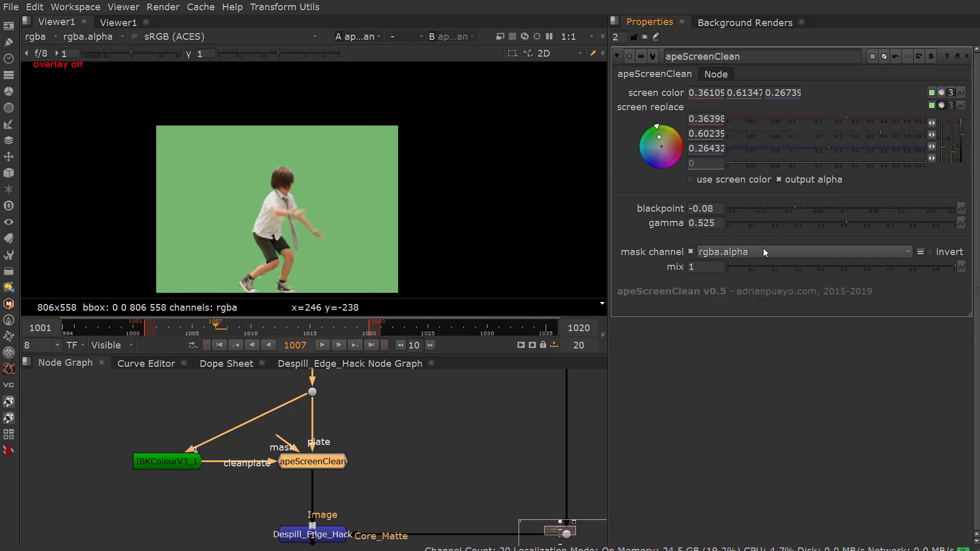
# Toggle the apeScreenClean node off and on to compare the plate before and after screen cleaning.
pyautogui.click(301, 466)
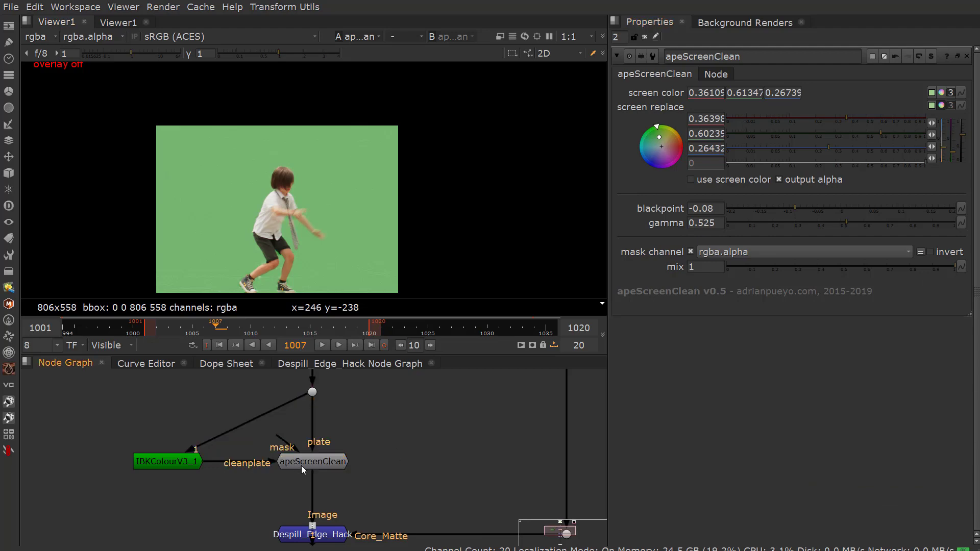
pyautogui.press('d')
pyautogui.press('d')
pyautogui.press('d')
pyautogui.press('d')
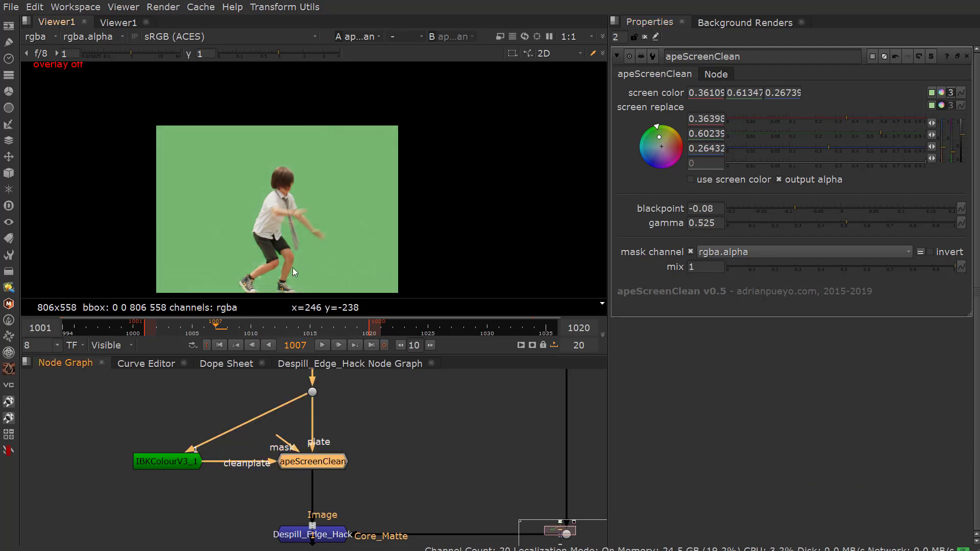
# Examine how the Image and Core_Matte inputs of Despill_Edge_Hack connect to the upstream nodes.
pyautogui.scroll(-2, 359, 422)
pyautogui.click(337, 474)
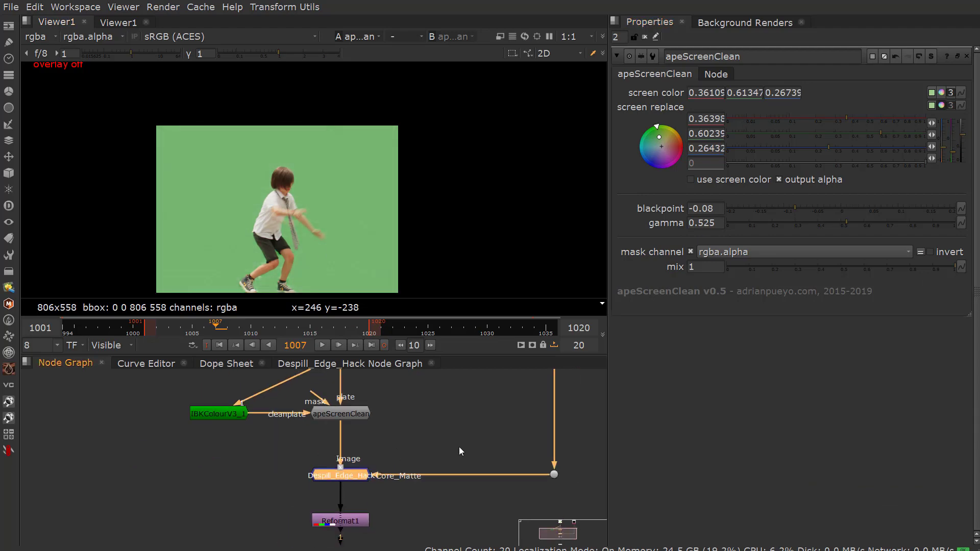
pyautogui.scroll(2, 376, 484)
pyautogui.scroll(2, 331, 475)
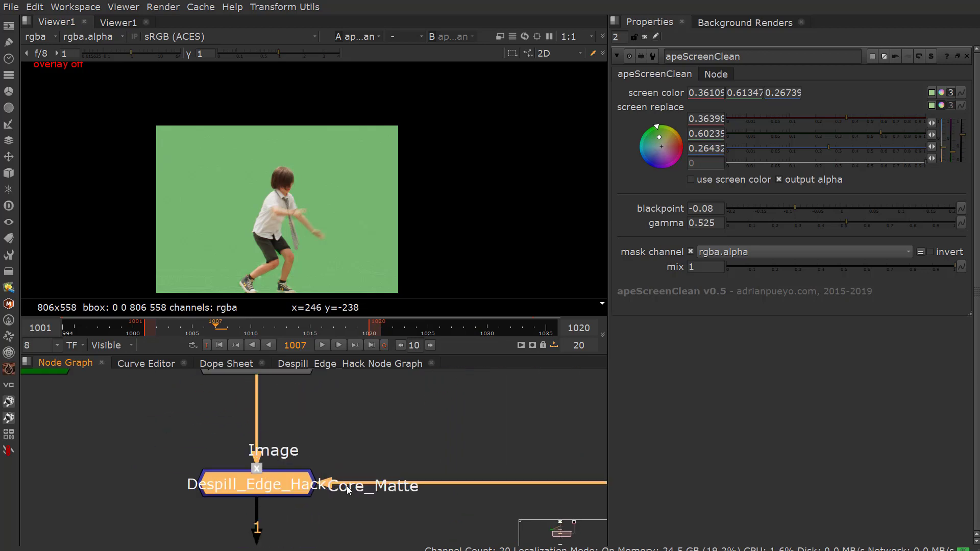
pyautogui.scroll(-5, 395, 480)
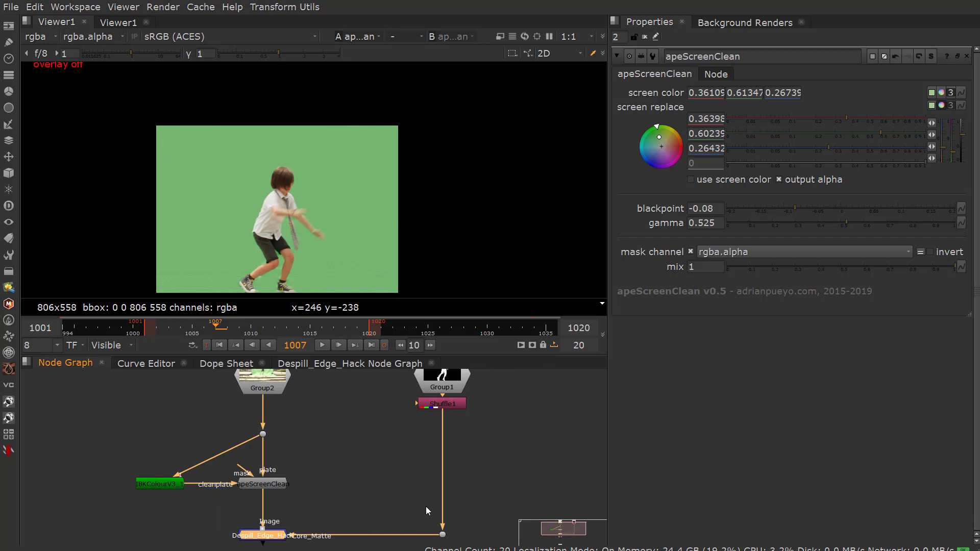
pyautogui.moveTo(339, 498); pyautogui.dragTo(349, 465, button='middle')
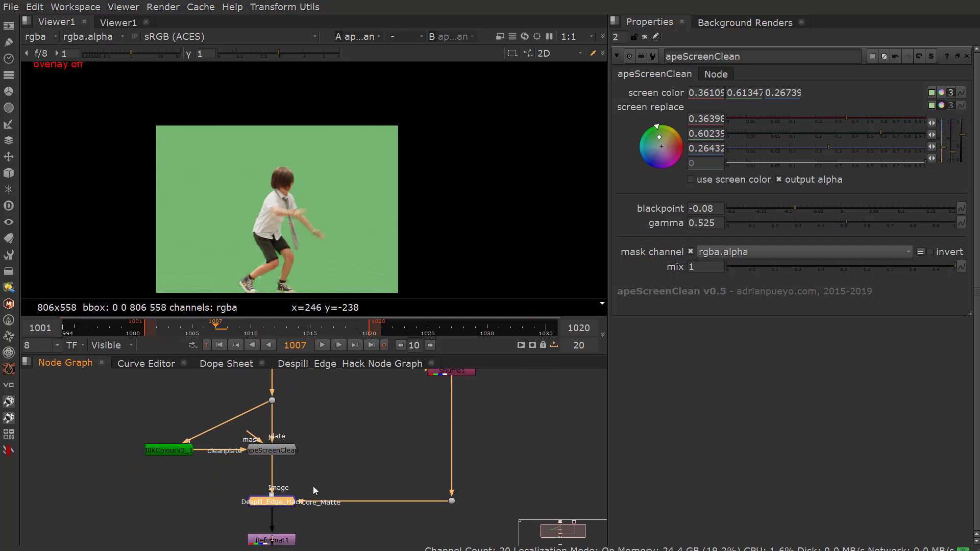
pyautogui.scroll(1, 250, 516)
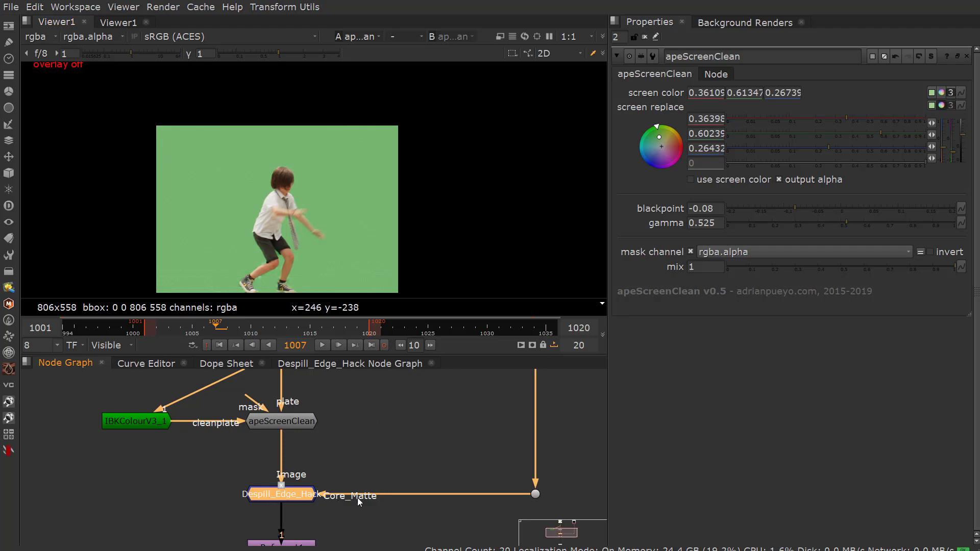
# Display the Despill_Edge_Hack output and open its properties, closing the apeScreenClean properties.
pyautogui.scroll(3, 268, 505)
pyautogui.press('1')
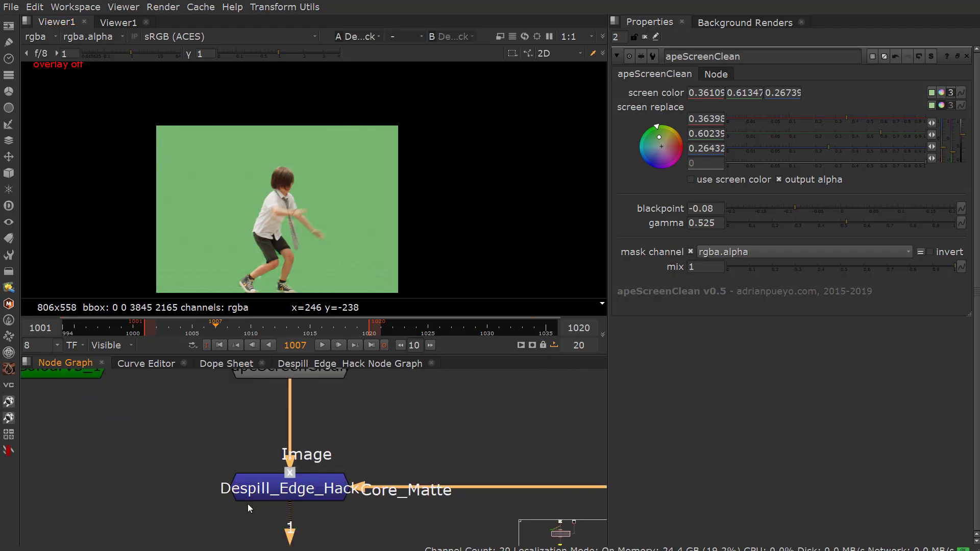
pyautogui.doubleClick(252, 493)
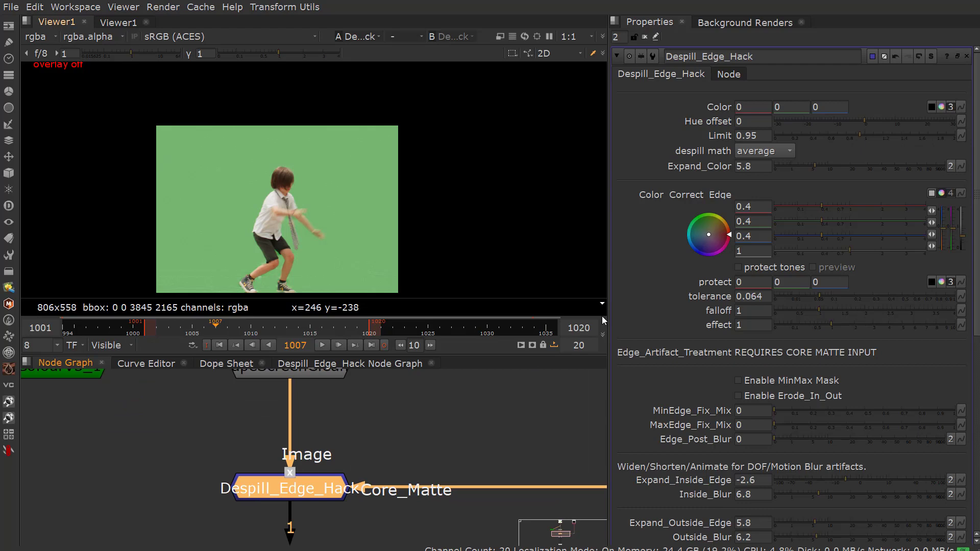
pyautogui.scroll(-3, 660, 268)
pyautogui.scroll(2, 667, 330)
pyautogui.scroll(-2, 672, 342)
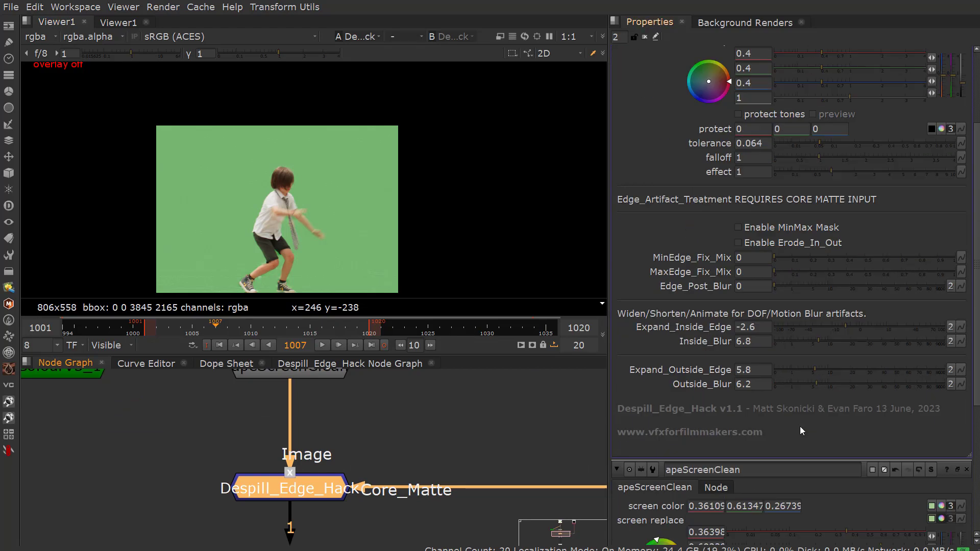
pyautogui.click(967, 471)
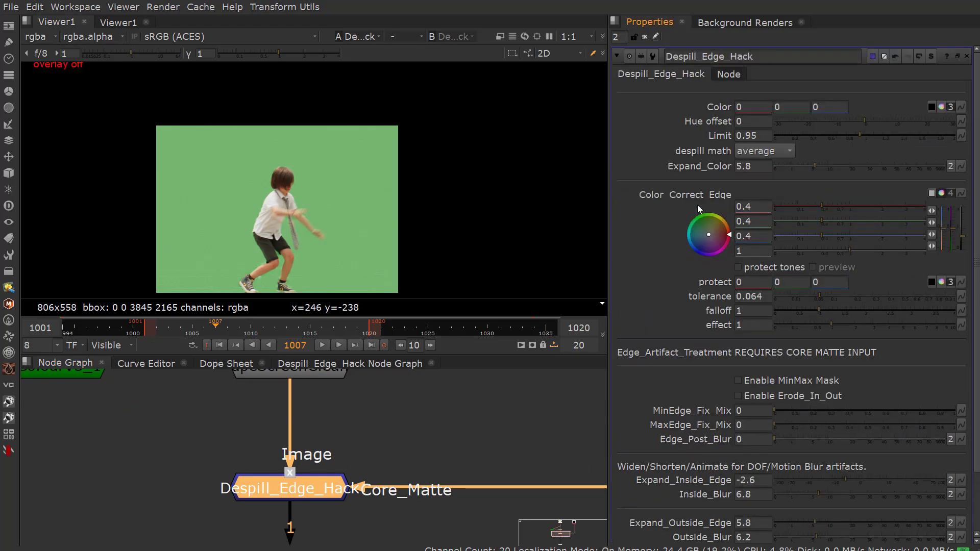
# Sample the green backdrop beside the boy as the Despill_Edge_Hack Color.
pyautogui.scroll(-2, 699, 209)
pyautogui.scroll(2, 697, 313)
pyautogui.scroll(-2, 693, 332)
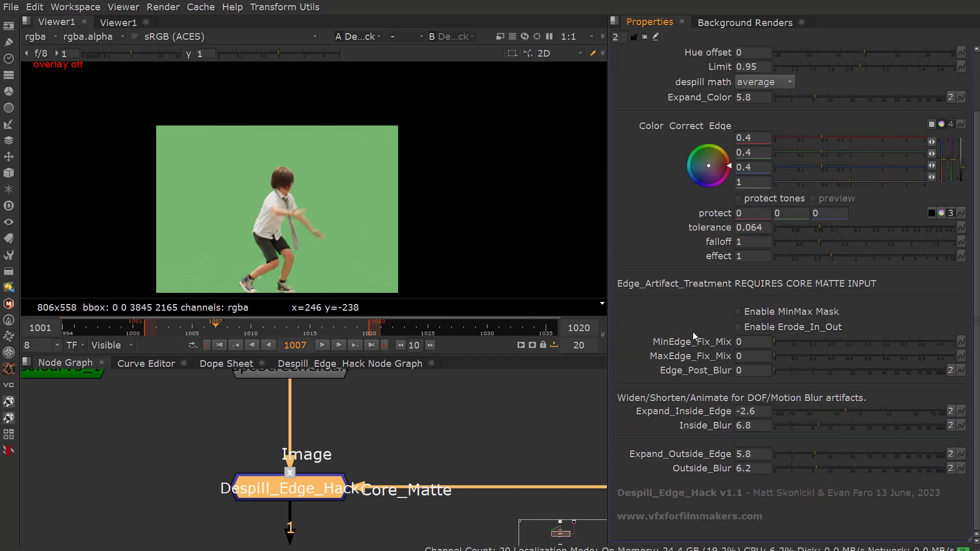
pyautogui.scroll(2, 709, 332)
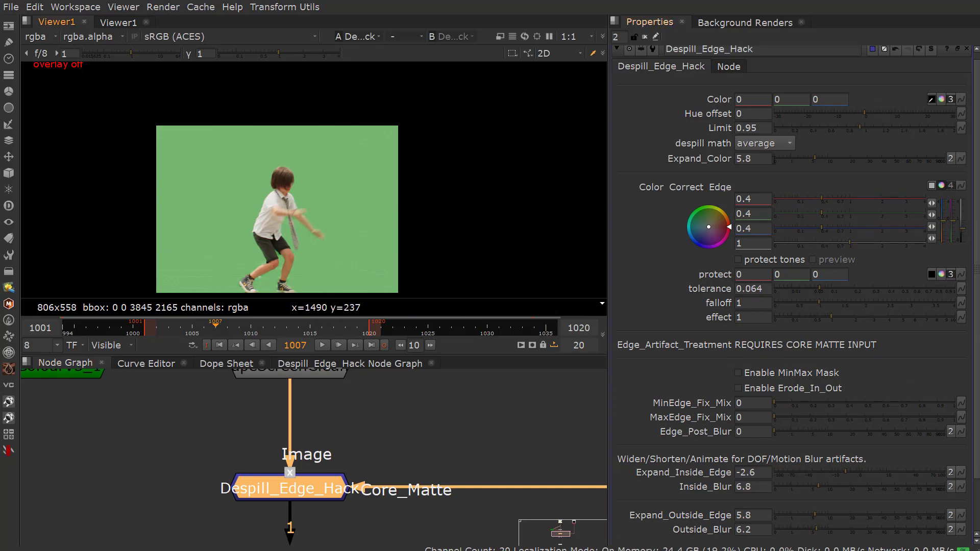
pyautogui.click(933, 98)
pyautogui.keyDown('ctrl'); pyautogui.click(342, 200); pyautogui.keyUp('ctrl')
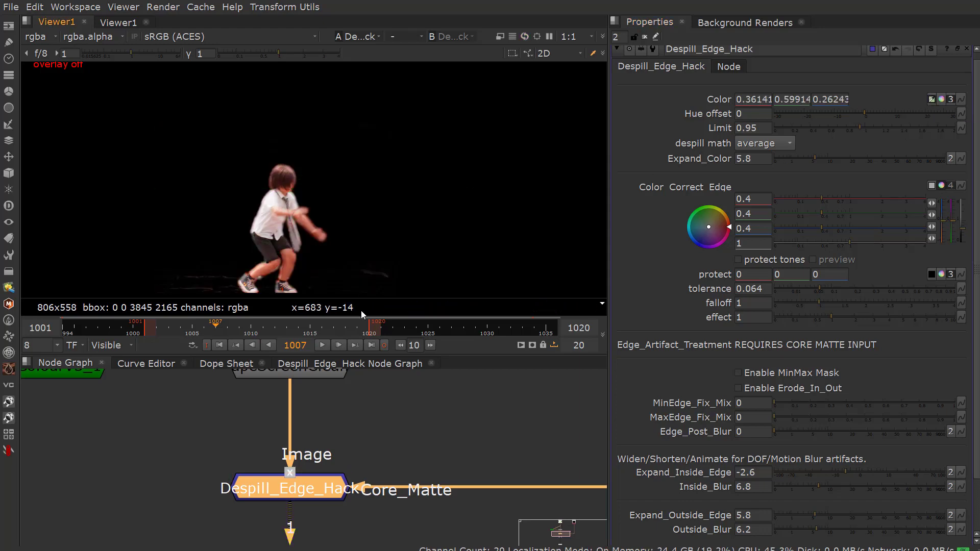
# Examine the despilled edges of the boy's shirt, shorts, tie and arms up close.
pyautogui.scroll(5, 266, 238)
pyautogui.scroll(5, 265, 236)
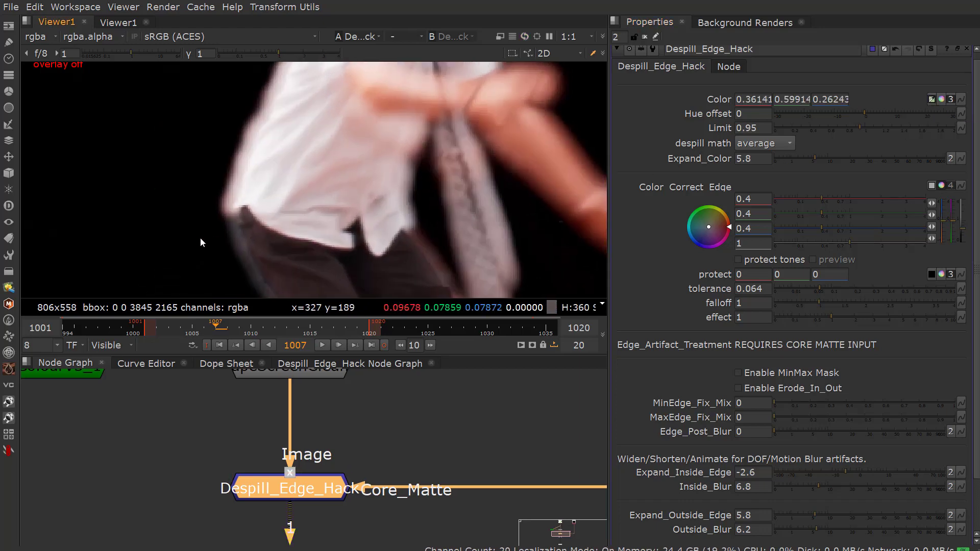
pyautogui.doubleClick(280, 492)
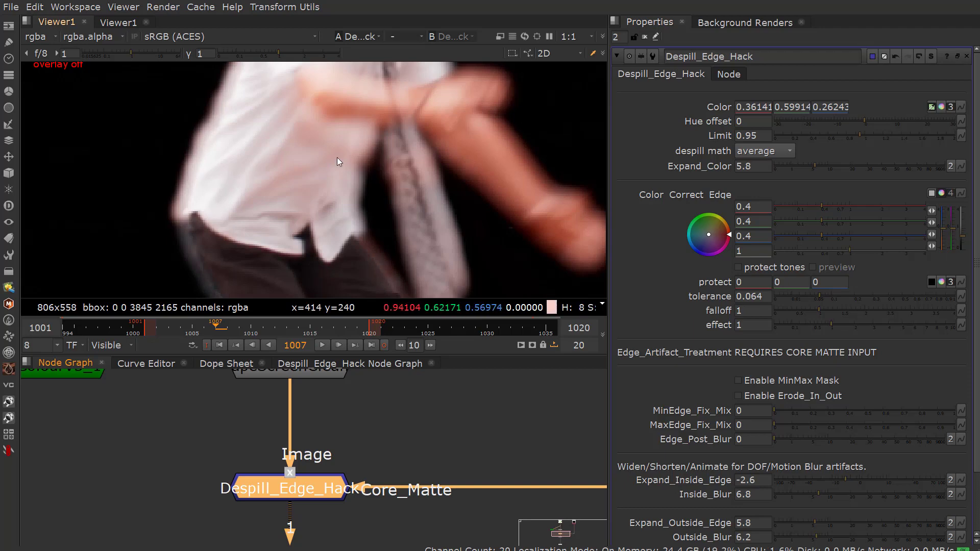
pyautogui.scroll(-3, 355, 208)
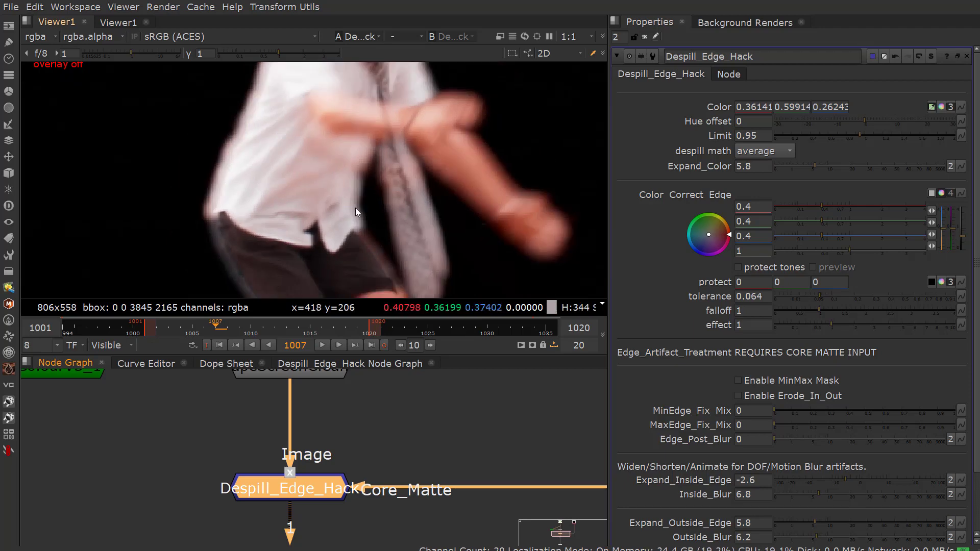
pyautogui.scroll(3, 327, 182)
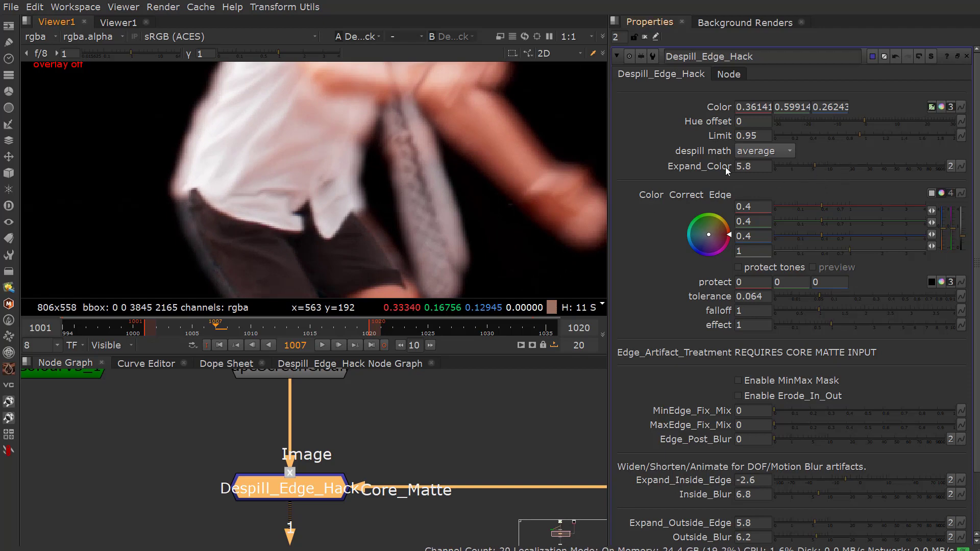
# Try an Expand_Color of 4.8 during playback, stop at frame 1008, and set the value to 5.6.
pyautogui.moveTo(814, 169)
pyautogui.mouseDown()
pyautogui.moveTo(792, 166)
pyautogui.moveTo(813, 167)
pyautogui.mouseUp()
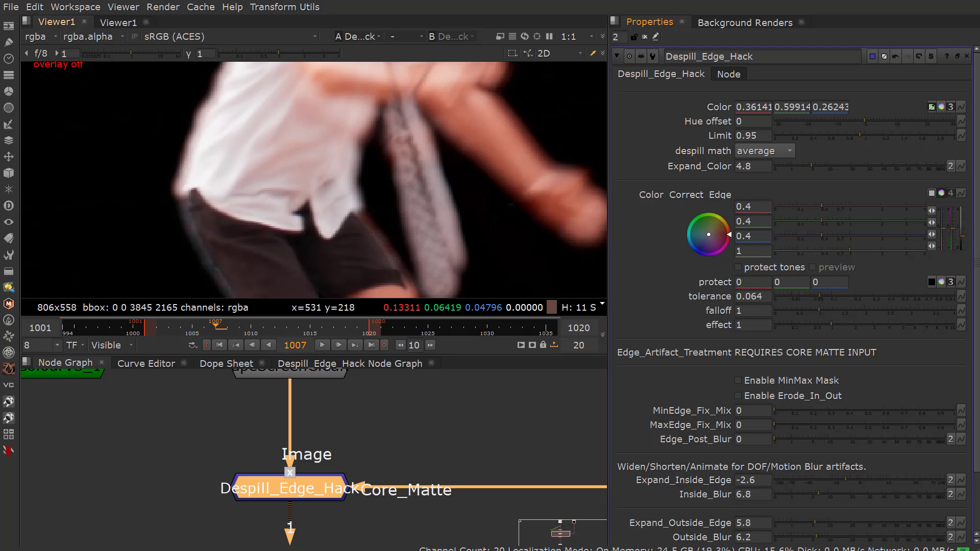
pyautogui.press('l')
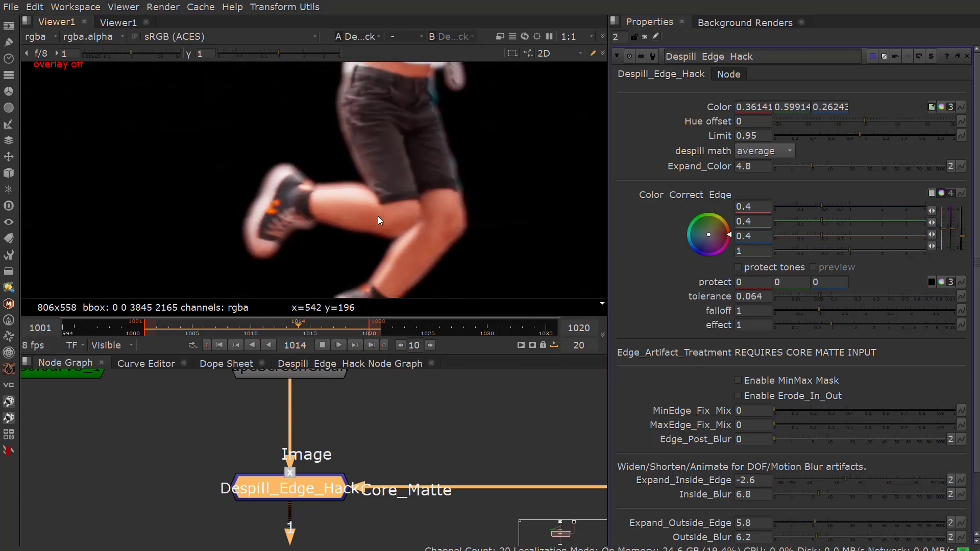
pyautogui.click(322, 345)
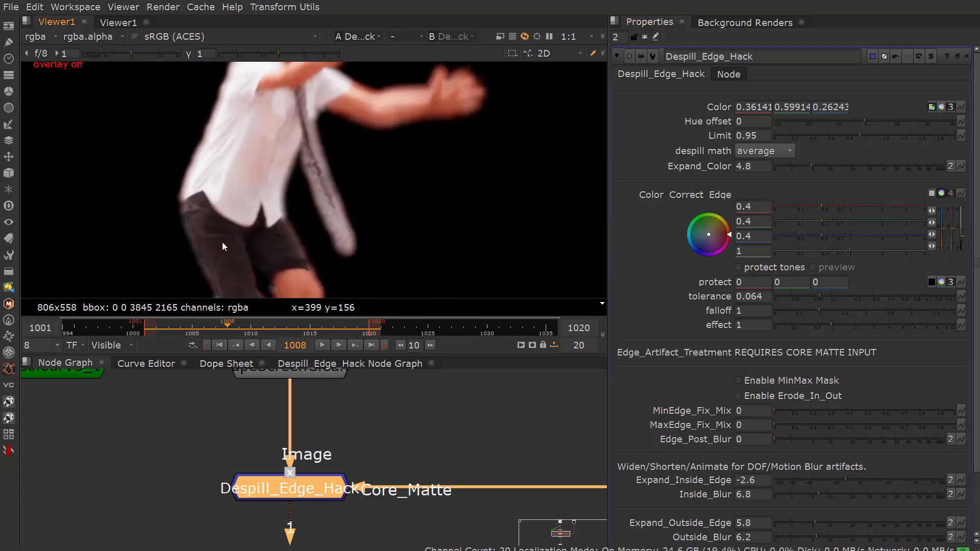
pyautogui.scroll(5, 222, 242)
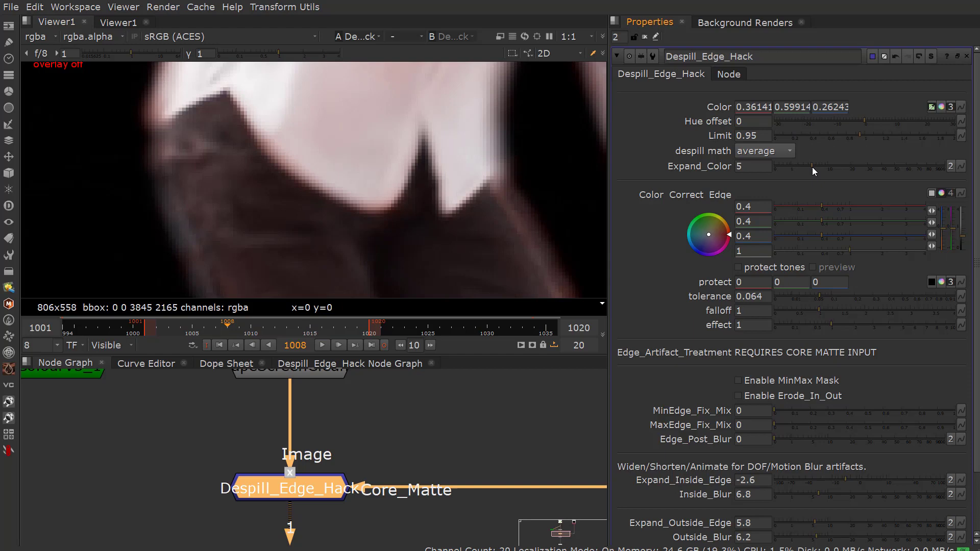
pyautogui.moveTo(813, 167)
pyautogui.mouseDown()
pyautogui.moveTo(859, 168)
pyautogui.moveTo(803, 165)
pyautogui.moveTo(831, 165)
pyautogui.moveTo(814, 165)
pyautogui.mouseUp()
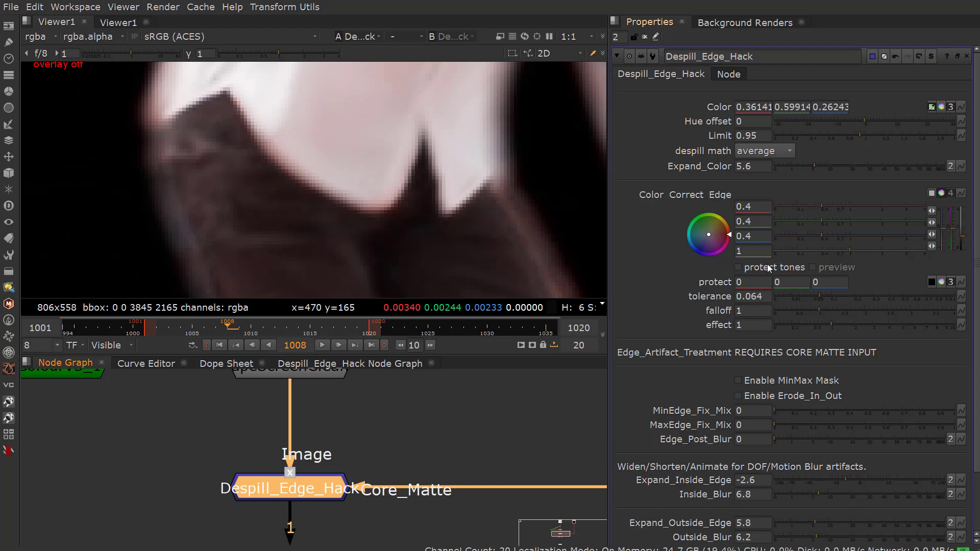
# Lower the red, green and blue values of Color Correct Edge to 0.35 while checking the shirt and shorts edges.
pyautogui.scroll(-5, 376, 216)
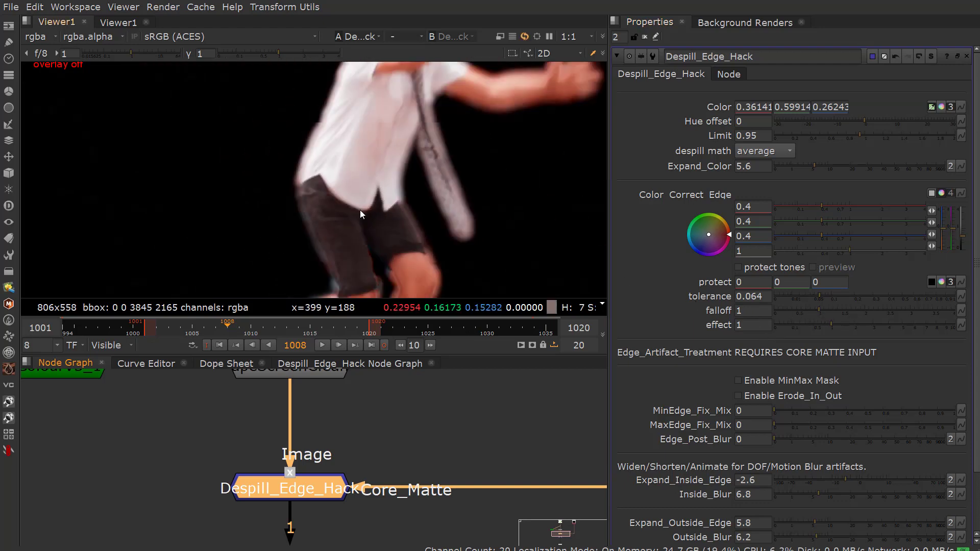
pyautogui.scroll(4, 320, 212)
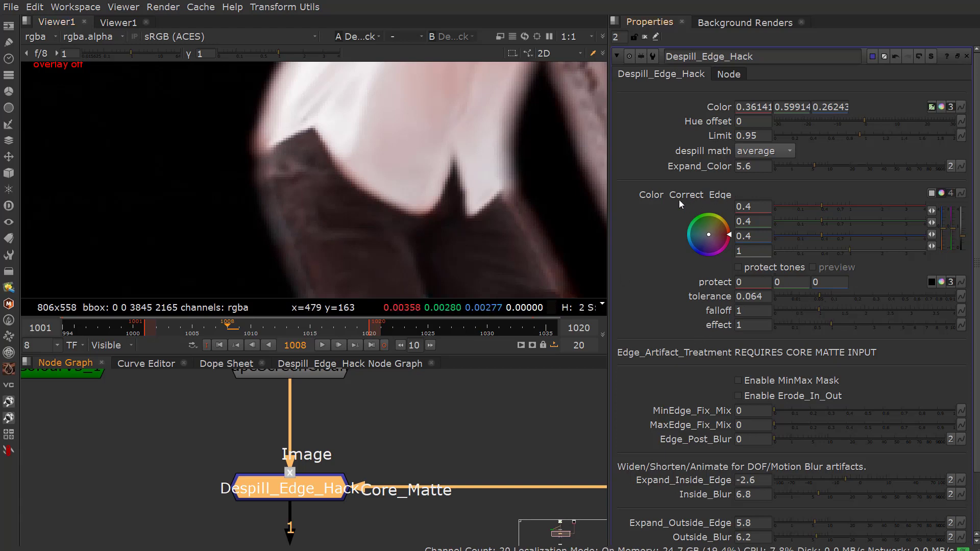
pyautogui.moveTo(962, 239)
pyautogui.mouseDown()
pyautogui.moveTo(945, 228)
pyautogui.moveTo(966, 241)
pyautogui.mouseUp()
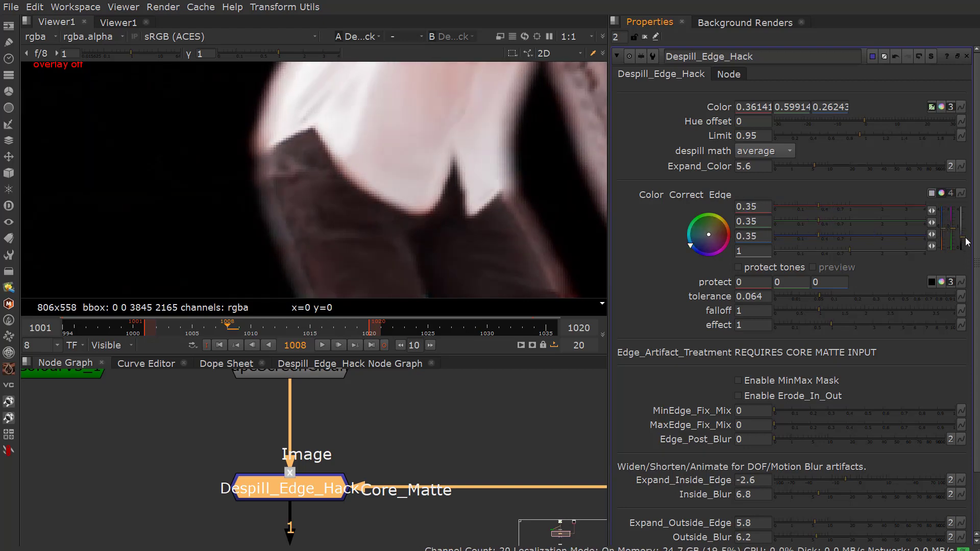
# Set the red, green and blue values of Color Correct Edge to 0.5 and check the shirt and shorts edges.
pyautogui.moveTo(965, 244); pyautogui.dragTo(965, 238)
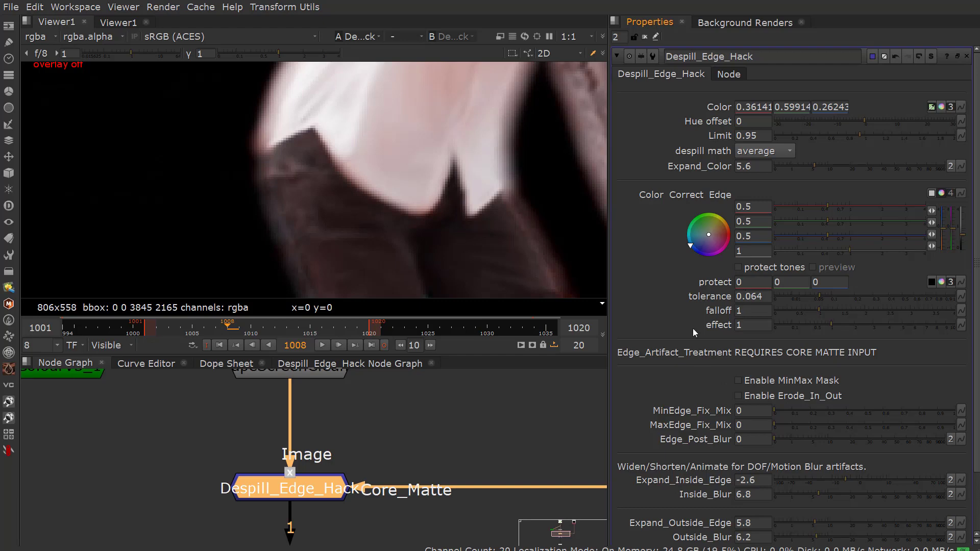
pyautogui.scroll(-3, 671, 365)
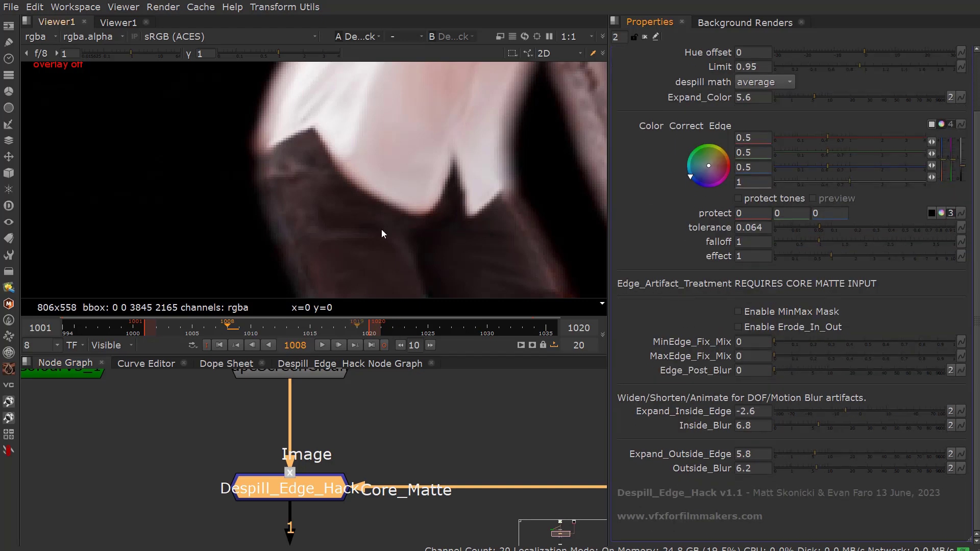
pyautogui.scroll(-3, 294, 204)
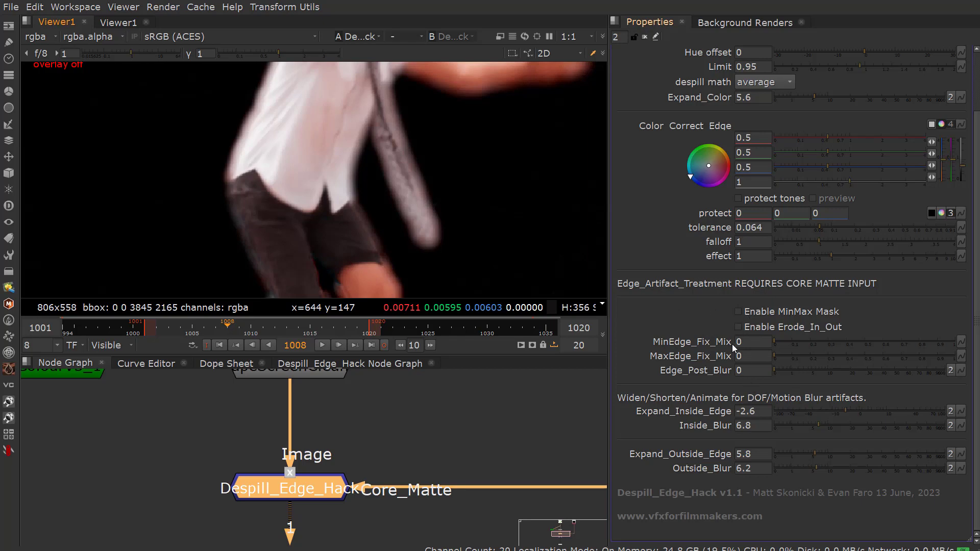
# With the MinMax mask displayed temporarily, set Expand_Inside_Edge to -1.8 and Expand_Outside_Edge to 5.6.
pyautogui.click(739, 312)
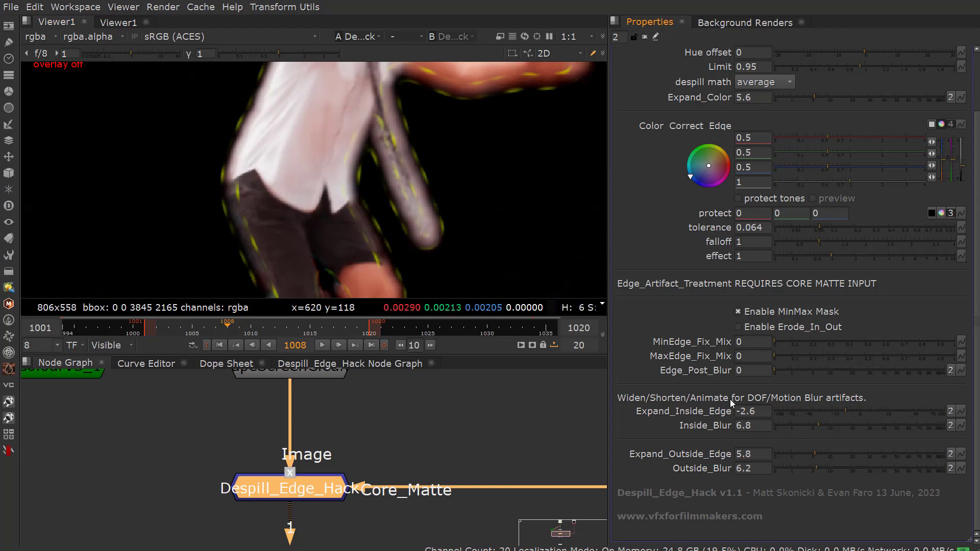
pyautogui.moveTo(846, 409); pyautogui.dragTo(848, 410)
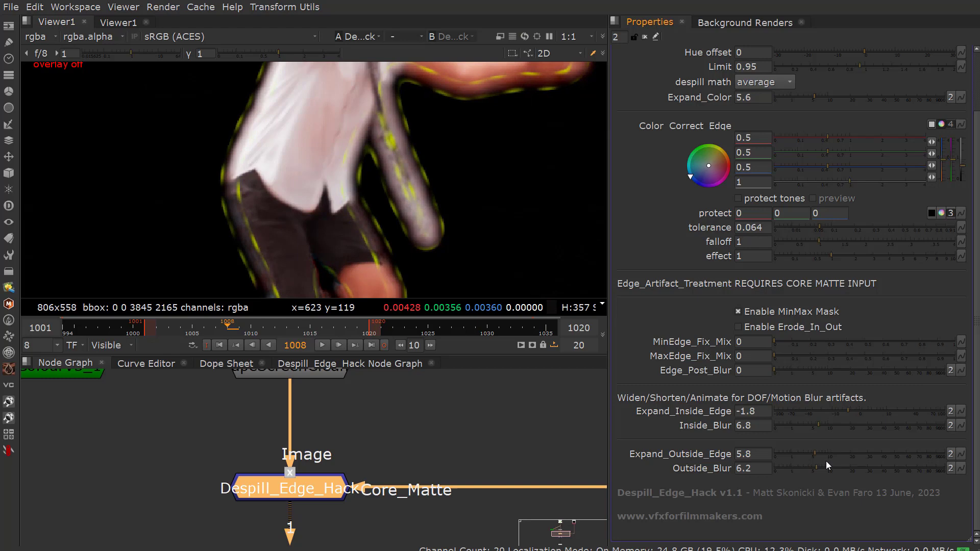
pyautogui.moveTo(808, 453); pyautogui.dragTo(814, 451)
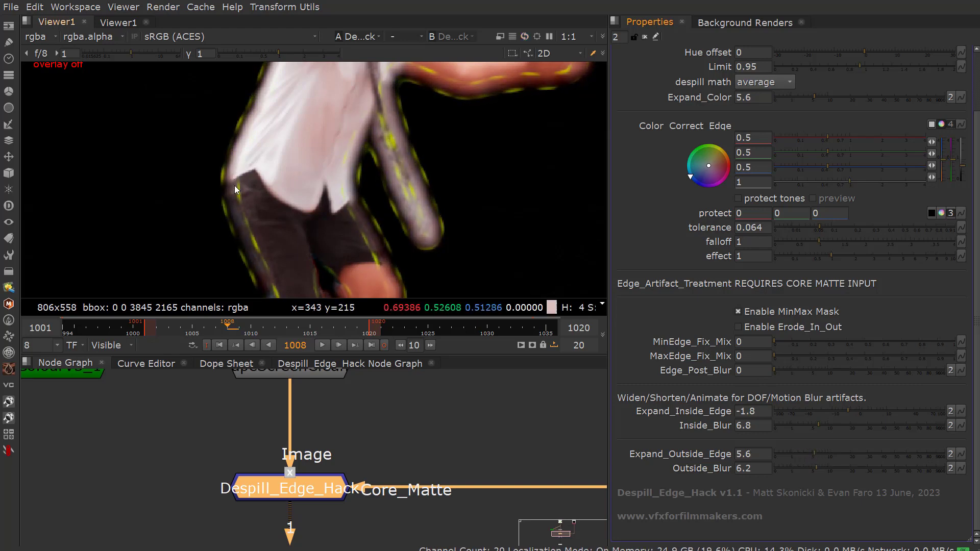
pyautogui.click(739, 312)
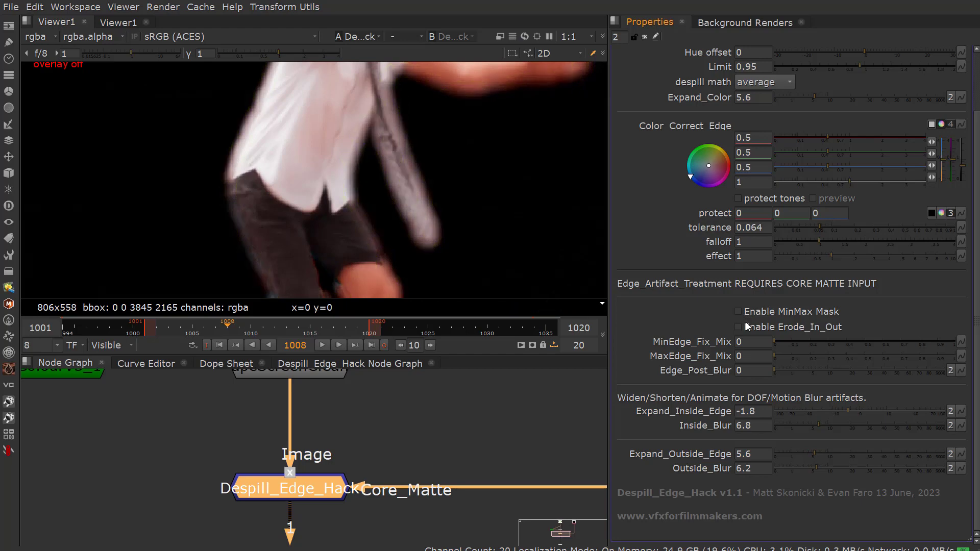
# Try out MinEdge_Fix_Mix and an Edge_Post_Blur of 2.1, and reset both to 0.
pyautogui.moveTo(779, 344)
pyautogui.mouseDown()
pyautogui.moveTo(811, 342)
pyautogui.moveTo(763, 345)
pyautogui.mouseUp()
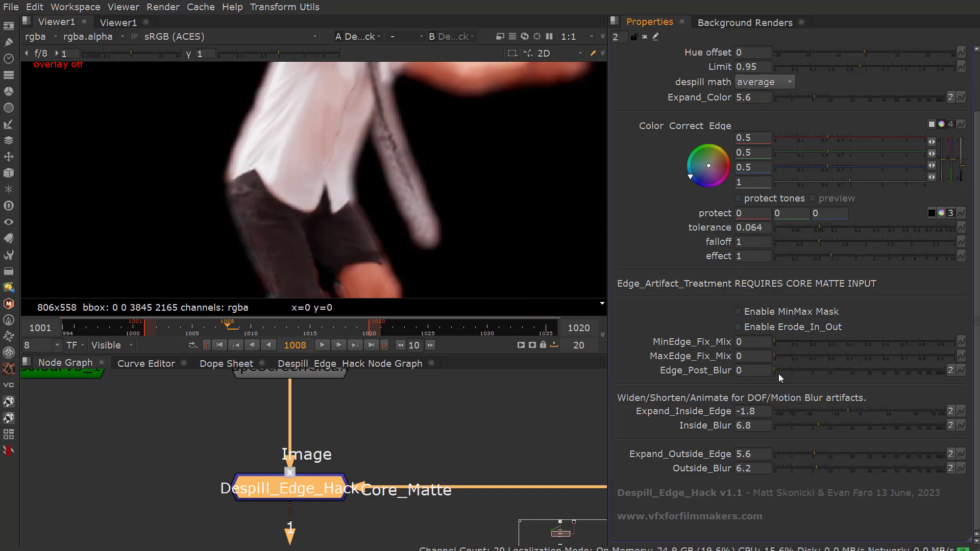
pyautogui.moveTo(779, 374); pyautogui.dragTo(800, 368)
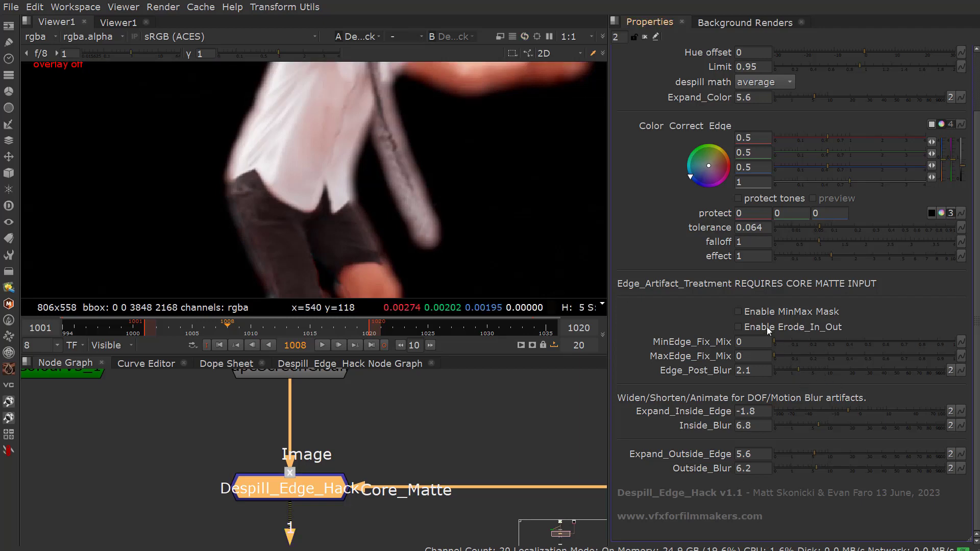
pyautogui.moveTo(804, 368); pyautogui.dragTo(772, 372)
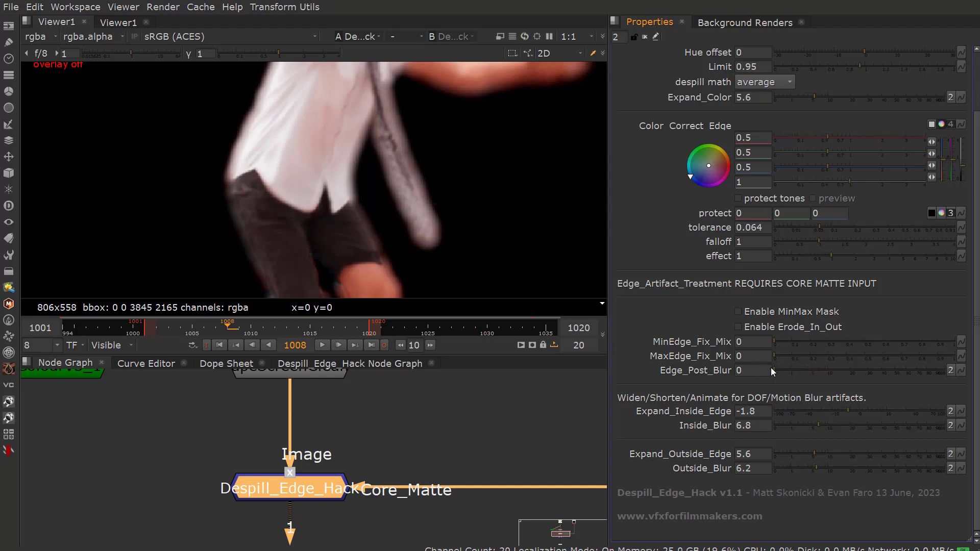
# Enable Erode_In_Out, try stronger MinEdge_Fix_Mix and MaxEdge_Fix_Mix amounts, and reduce MinEdge_Fix_Mix to 0.015.
pyautogui.click(738, 328)
pyautogui.moveTo(784, 346); pyautogui.dragTo(842, 342)
pyautogui.moveTo(790, 358); pyautogui.dragTo(838, 343)
pyautogui.click(776, 342)
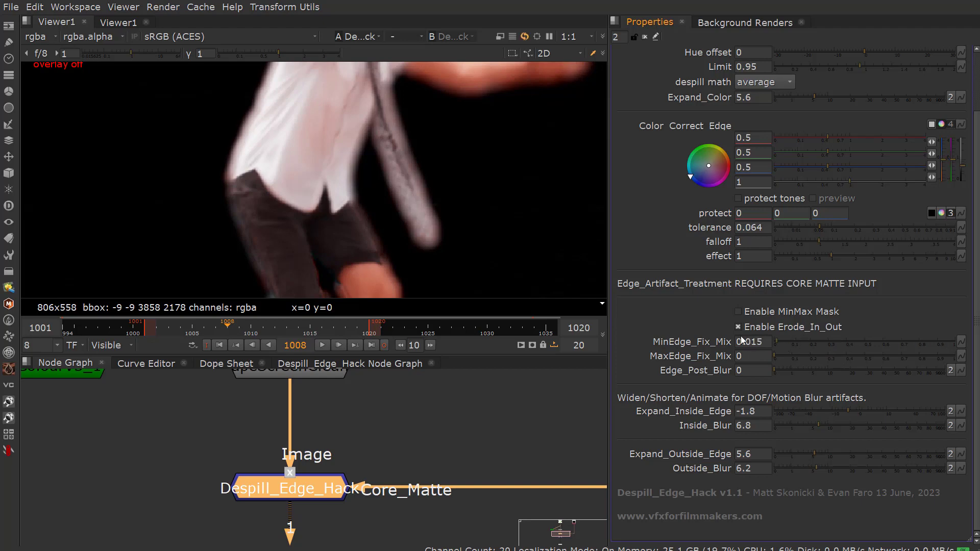
pyautogui.click(777, 356)
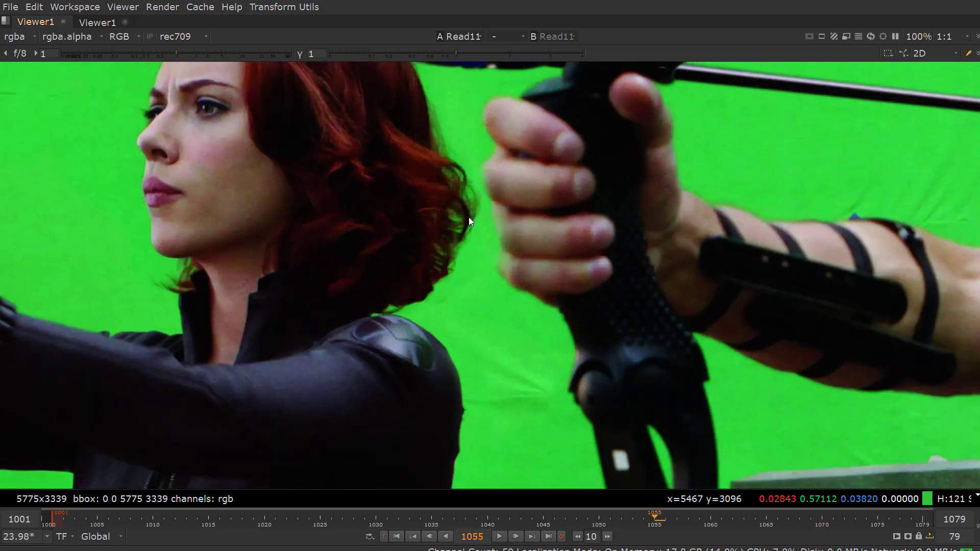
# Examine the node graph of the bbbb.jpg plate: Despill_Edge_Hack1, the apDespill3 branch, CORE_MATTE and EDGE_MATTE.
pyautogui.scroll(-3, 469, 217)
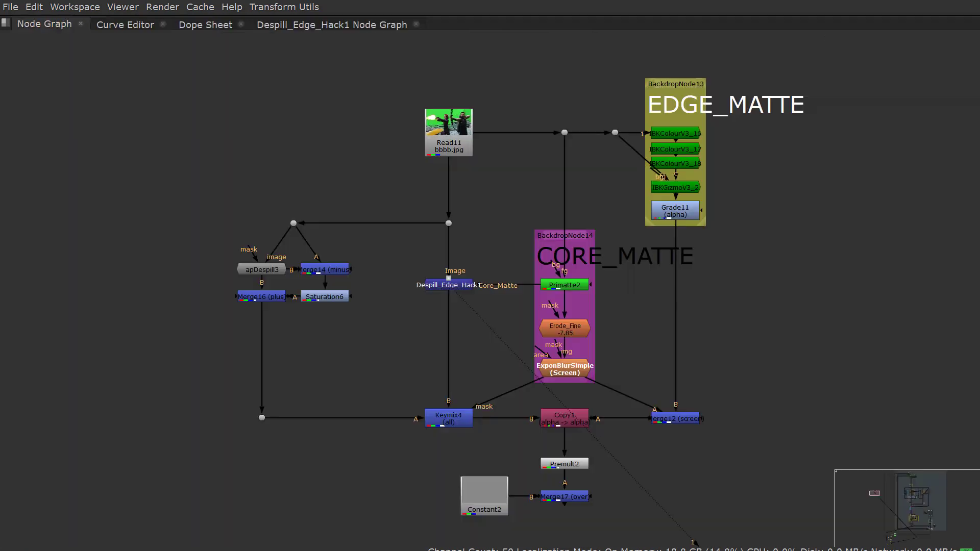
pyautogui.click(448, 146)
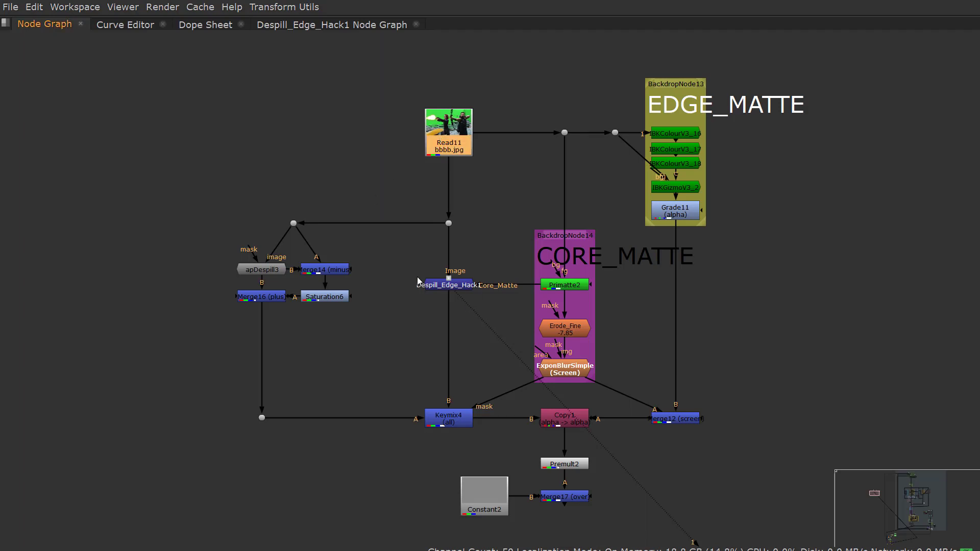
pyautogui.moveTo(396, 243); pyautogui.dragTo(504, 313)
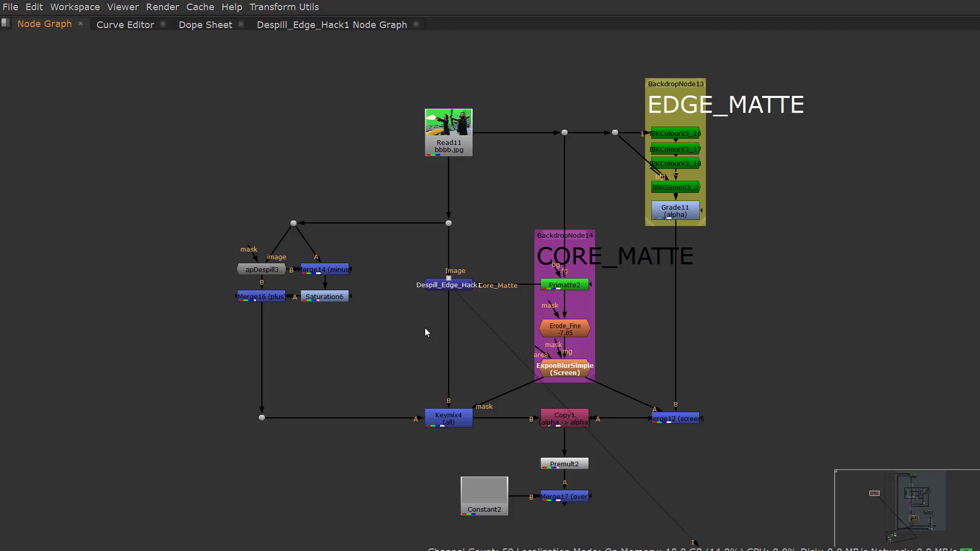
pyautogui.moveTo(194, 247); pyautogui.dragTo(389, 335)
pyautogui.moveTo(527, 234); pyautogui.dragTo(611, 394)
pyautogui.click(628, 335)
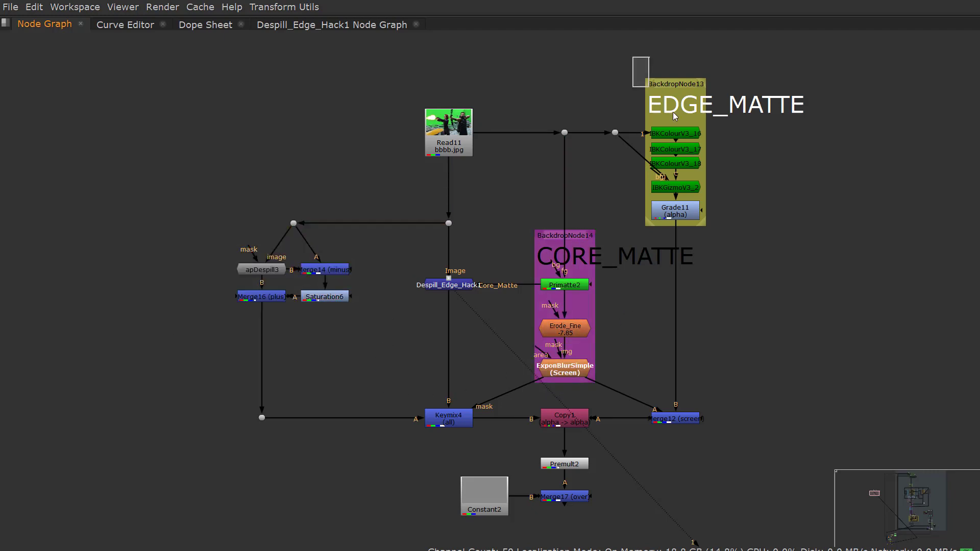
pyautogui.moveTo(673, 112); pyautogui.dragTo(766, 247)
pyautogui.click(759, 241)
# Display the Premult2 result in the viewer and inspect both keyed actors, giving the viewer more room.
pyautogui.click(564, 465)
pyautogui.press('1')
pyautogui.press('space')
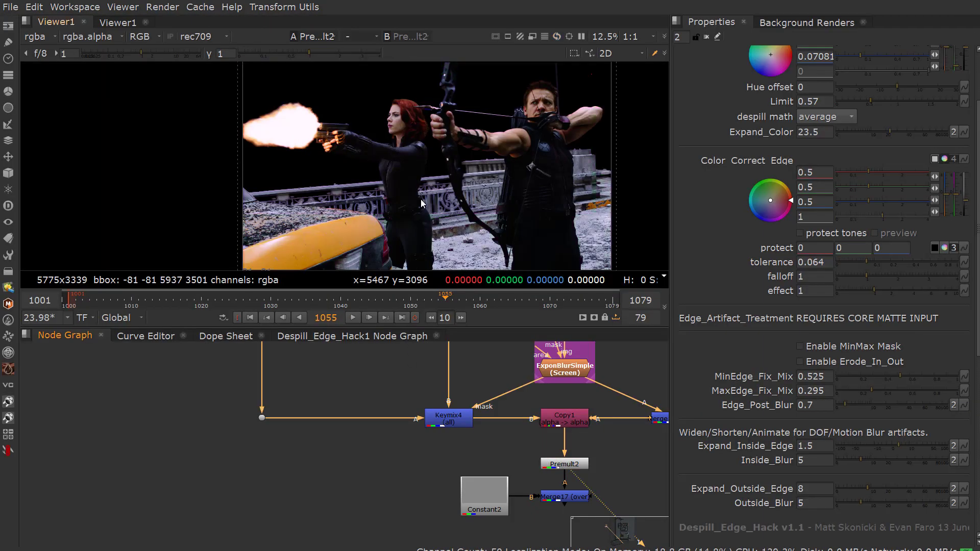
pyautogui.scroll(3, 400, 122)
pyautogui.scroll(-3, 390, 539)
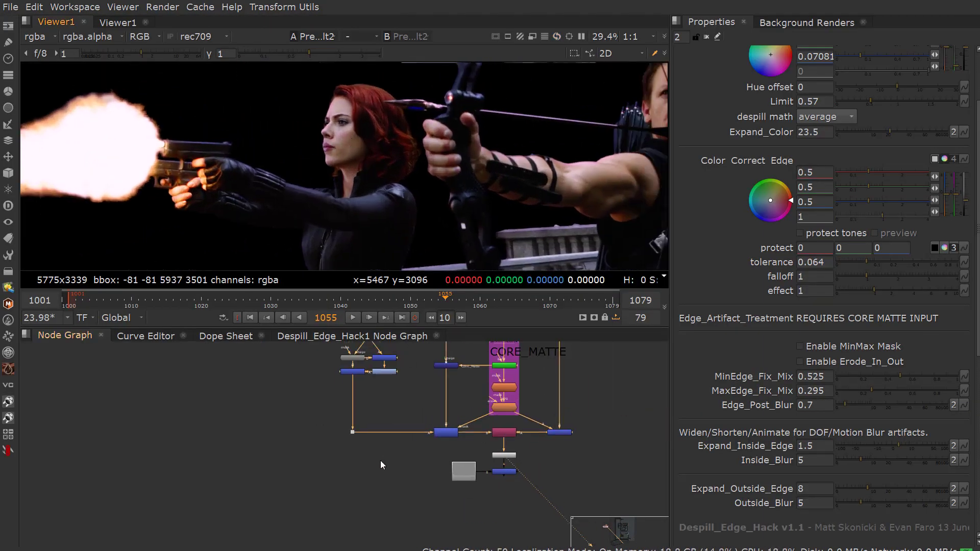
pyautogui.moveTo(447, 215); pyautogui.dragTo(349, 207, button='middle')
pyautogui.moveTo(327, 329); pyautogui.dragTo(327, 349)
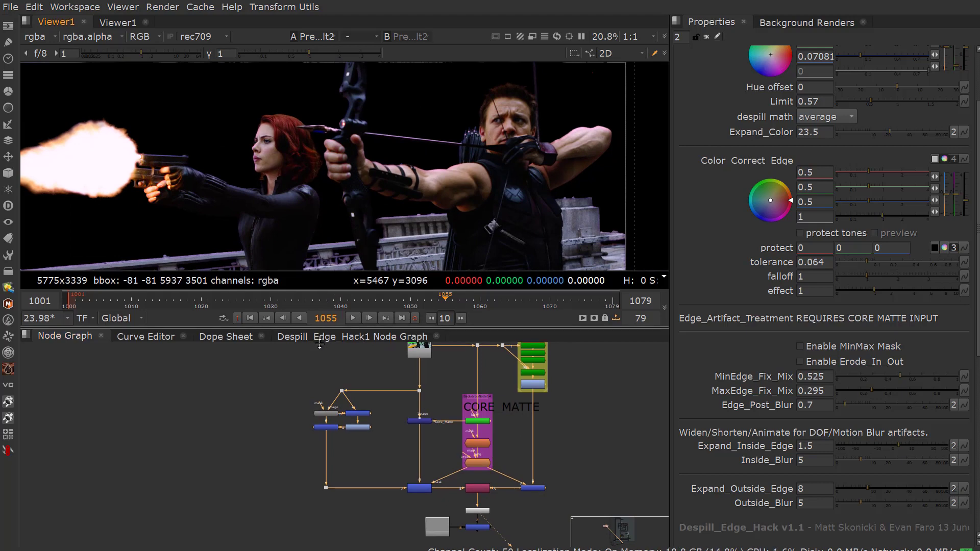
# Toggle the apDespill3 branch nodes and Despill_Edge_Hack1 off and on to compare the spill on the archer's hand and arm.
pyautogui.scroll(3, 329, 435)
pyautogui.moveTo(257, 414); pyautogui.dragTo(556, 502)
pyautogui.press('d')
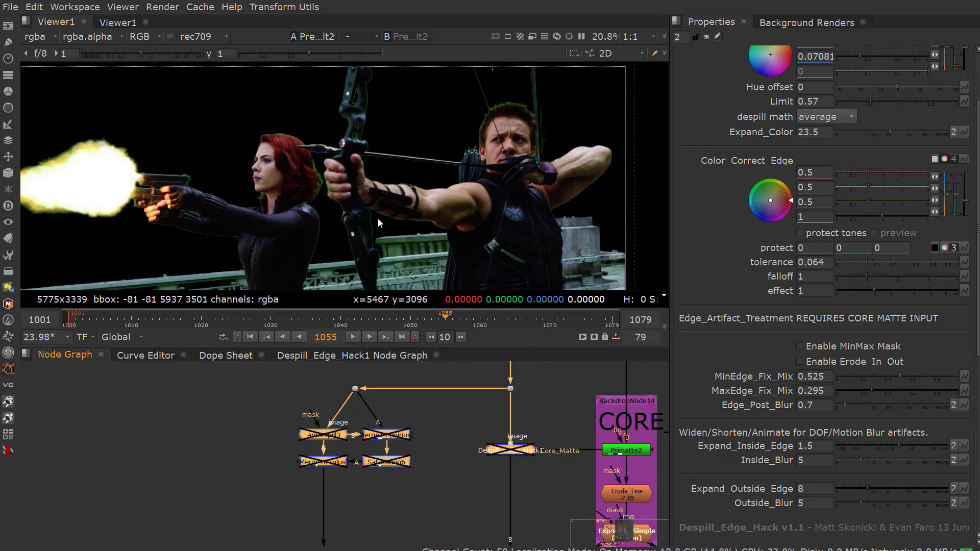
pyautogui.scroll(10, 352, 194)
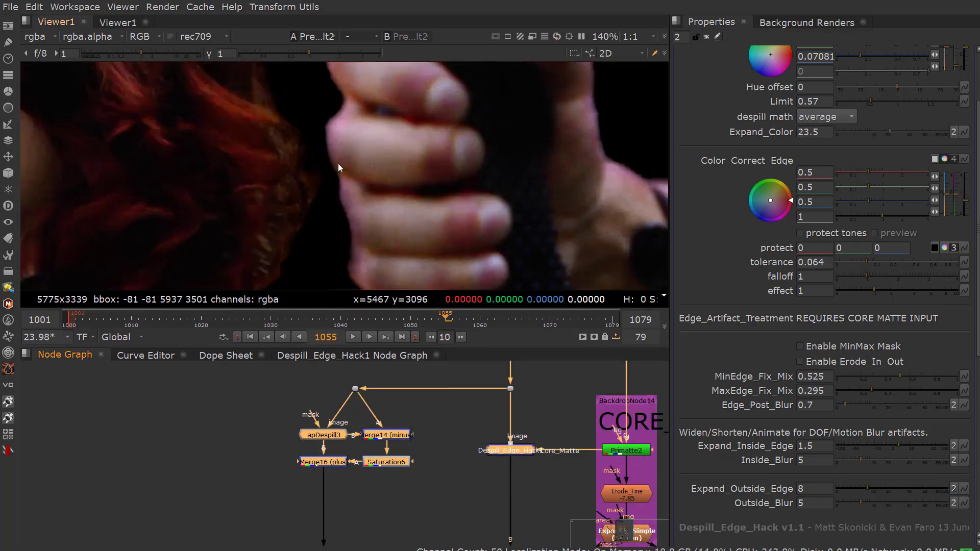
pyautogui.press('d')
pyautogui.scroll(-8, 251, 194)
pyautogui.scroll(7, 412, 185)
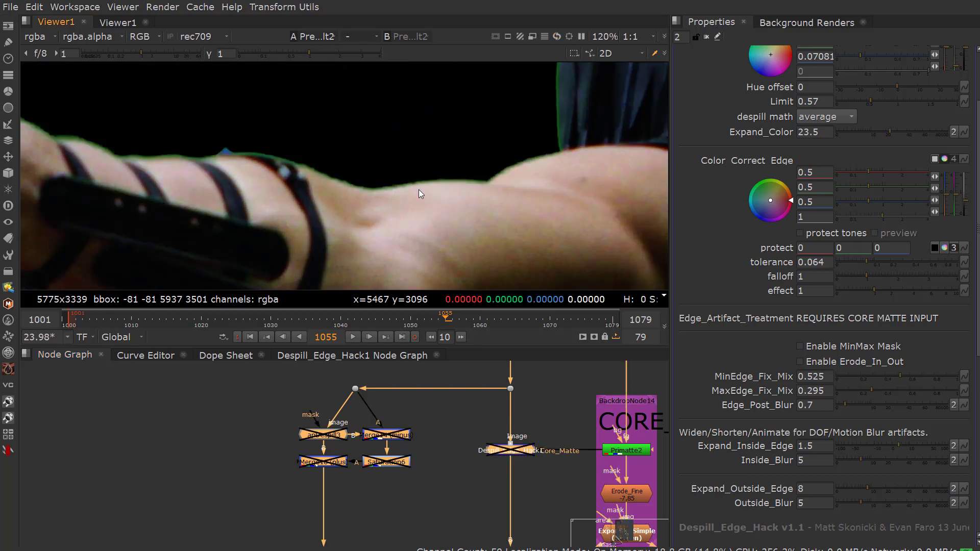
pyautogui.scroll(4, 421, 192)
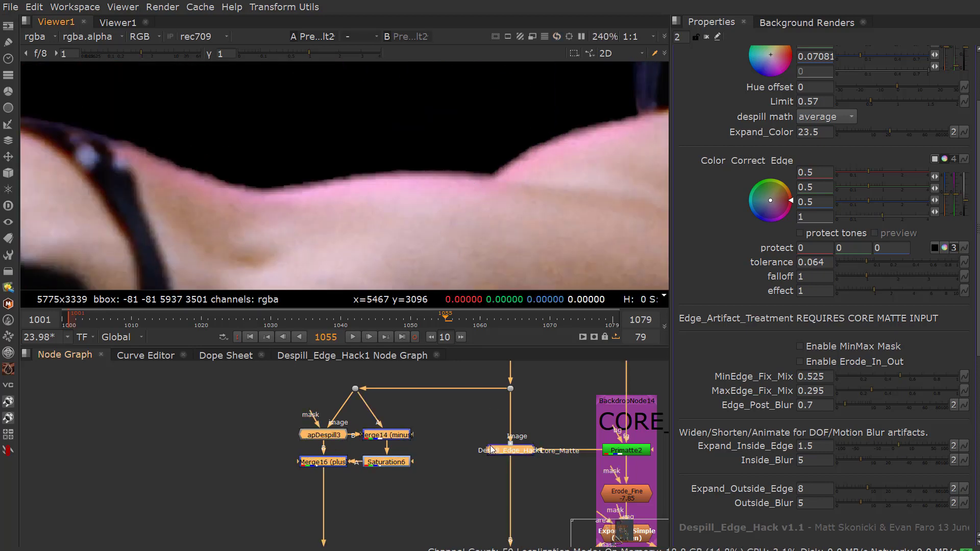
# Open the Despill_Edge_Hack1 settings, display its output, and set its Limit to 0.73.
pyautogui.click(510, 459)
pyautogui.doubleClick(514, 445)
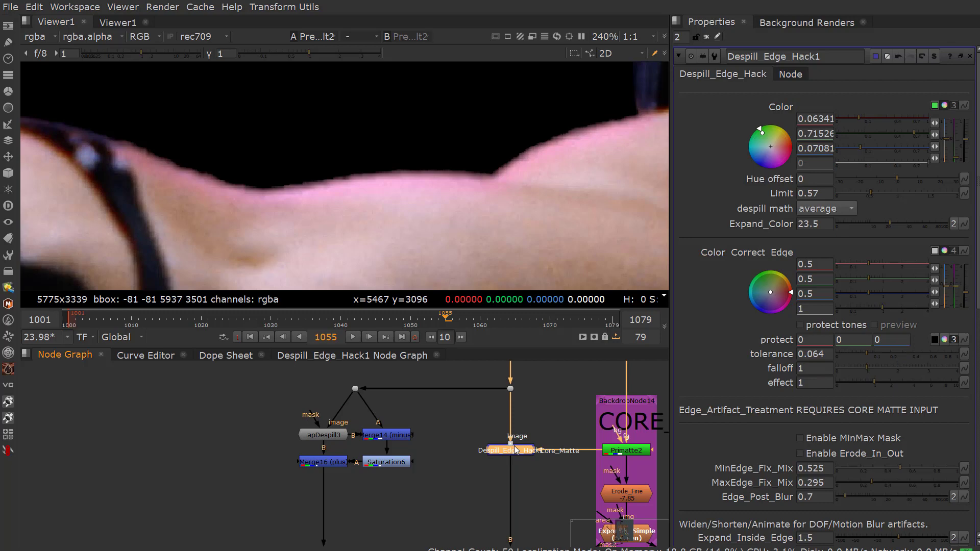
pyautogui.press('1')
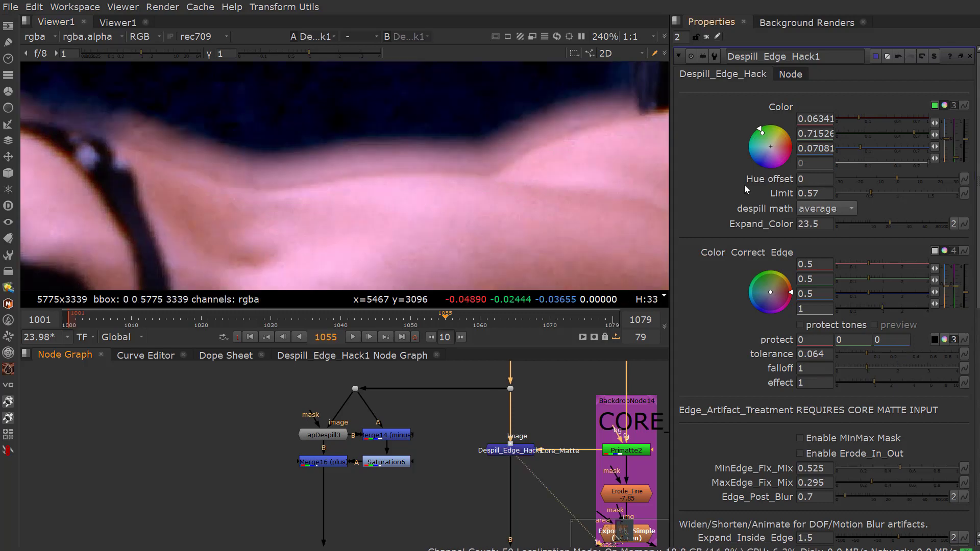
pyautogui.moveTo(872, 194)
pyautogui.mouseDown()
pyautogui.moveTo(889, 197)
pyautogui.moveTo(881, 192)
pyautogui.mouseUp()
# Display the final merge of the keyed plate over the Constant2 grey background.
pyautogui.scroll(-5, 400, 450)
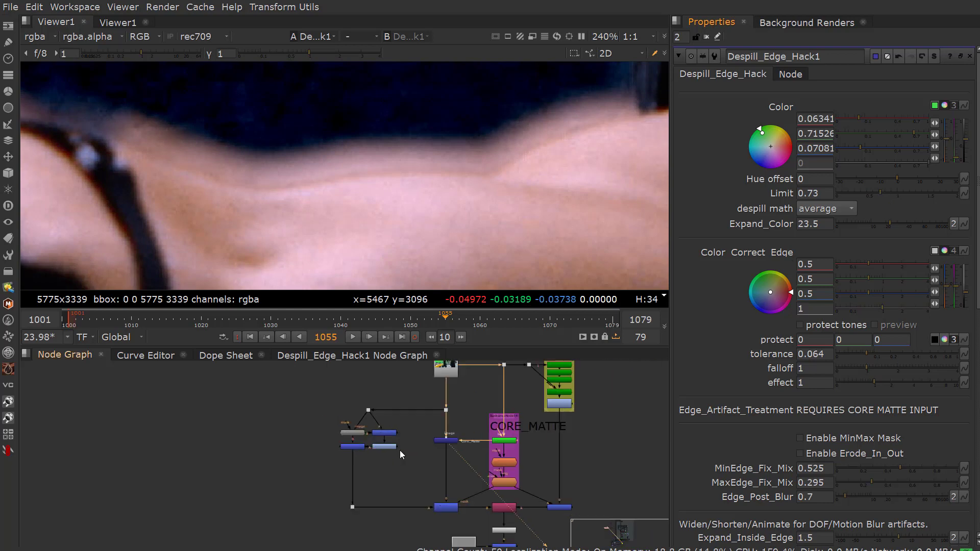
pyautogui.scroll(4, 455, 448)
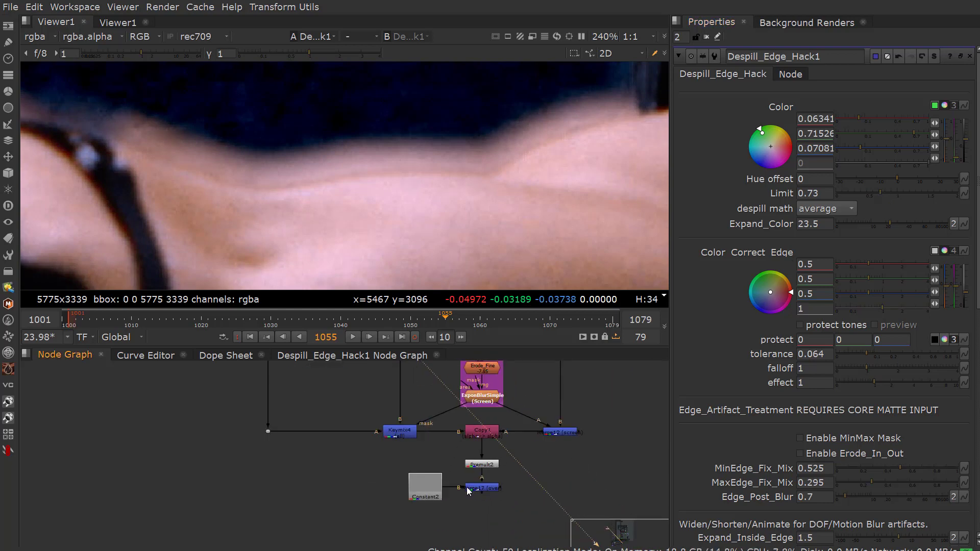
pyautogui.press('1')
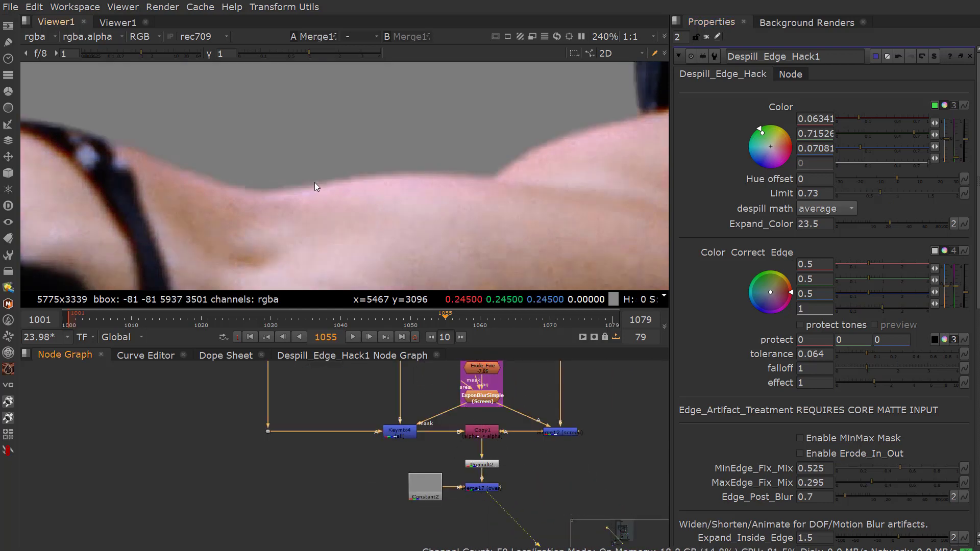
# Switch all the despill nodes off and on to compare the archer's arm edge against the grey background.
pyautogui.scroll(-4, 360, 483)
pyautogui.moveTo(315, 443); pyautogui.dragTo(404, 475)
pyautogui.press('d')
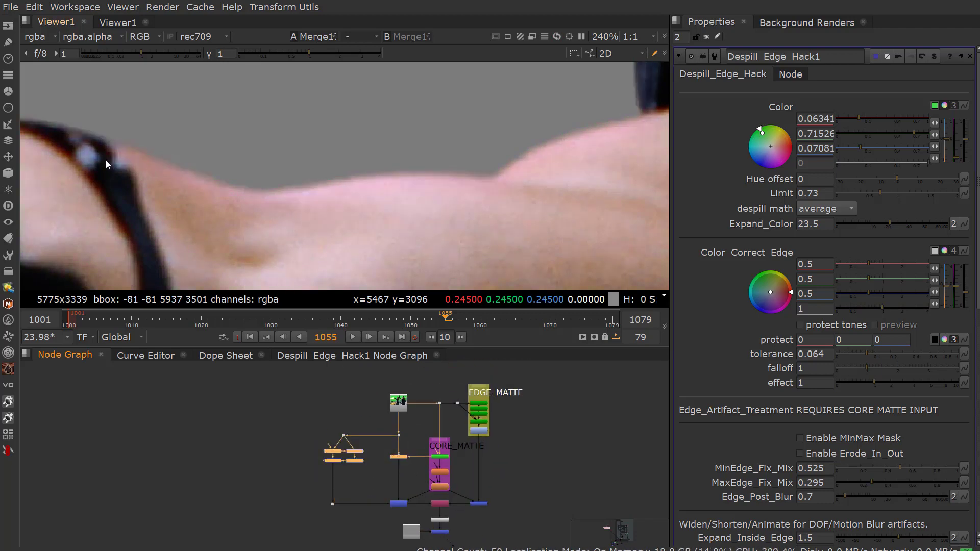
pyautogui.scroll(3, 106, 161)
pyautogui.press('d')
# Examine the composite's edges up close around the archer's arm and hand, the woman's hair and face, and the gun.
pyautogui.scroll(-10, 416, 207)
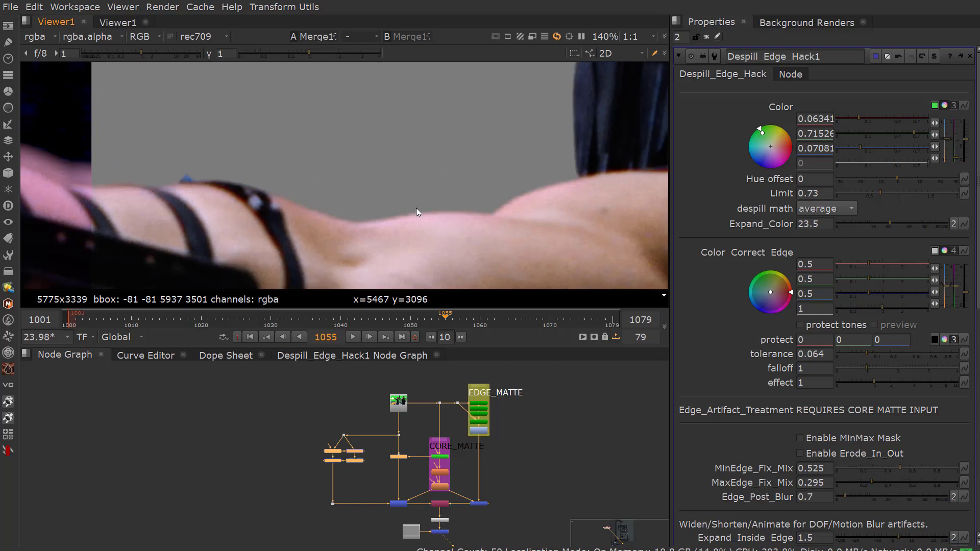
pyautogui.scroll(3, 274, 170)
pyautogui.scroll(2, 213, 177)
pyautogui.scroll(-2, 225, 187)
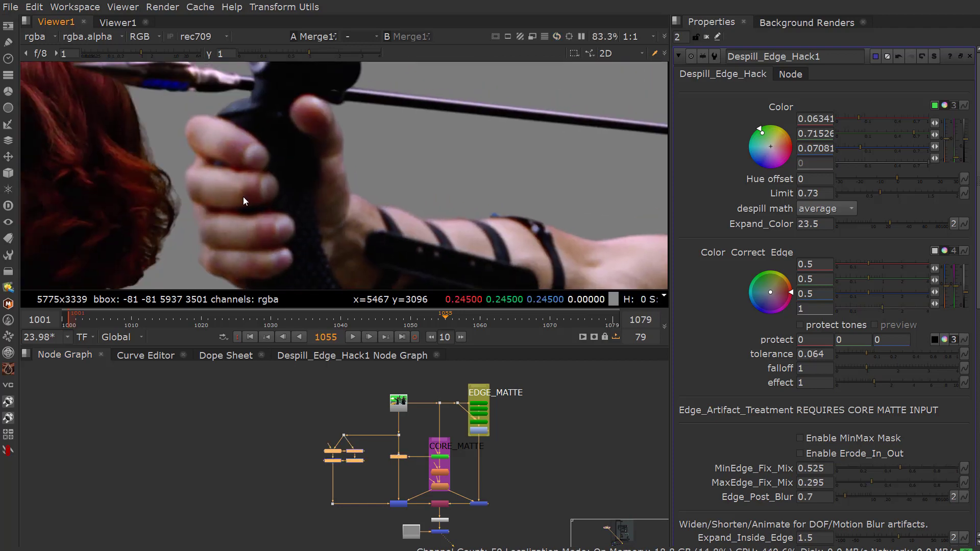
pyautogui.moveTo(161, 193); pyautogui.dragTo(468, 185, button='middle')
pyautogui.scroll(3, 534, 231)
pyautogui.scroll(-1, 448, 234)
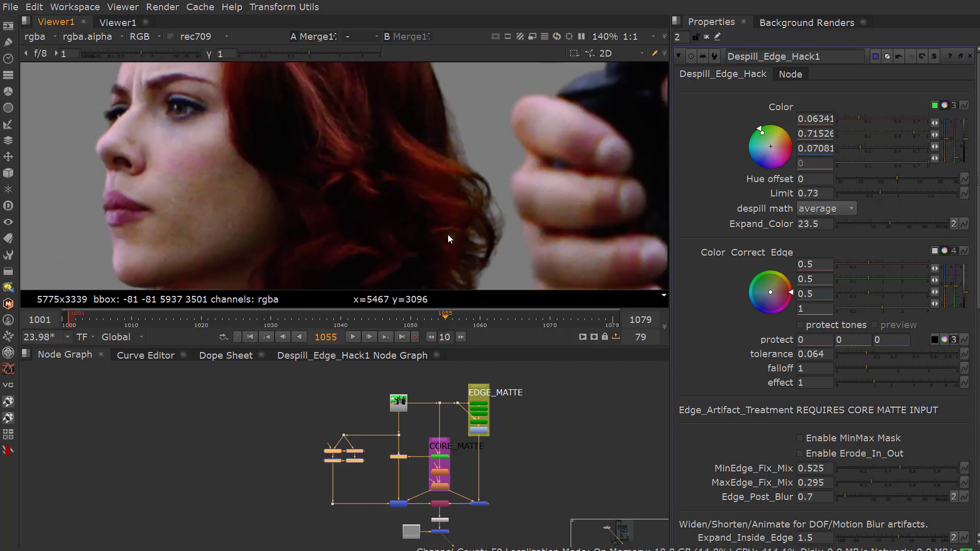
pyautogui.scroll(3, 462, 217)
pyautogui.scroll(-4, 429, 204)
pyautogui.scroll(3, 371, 200)
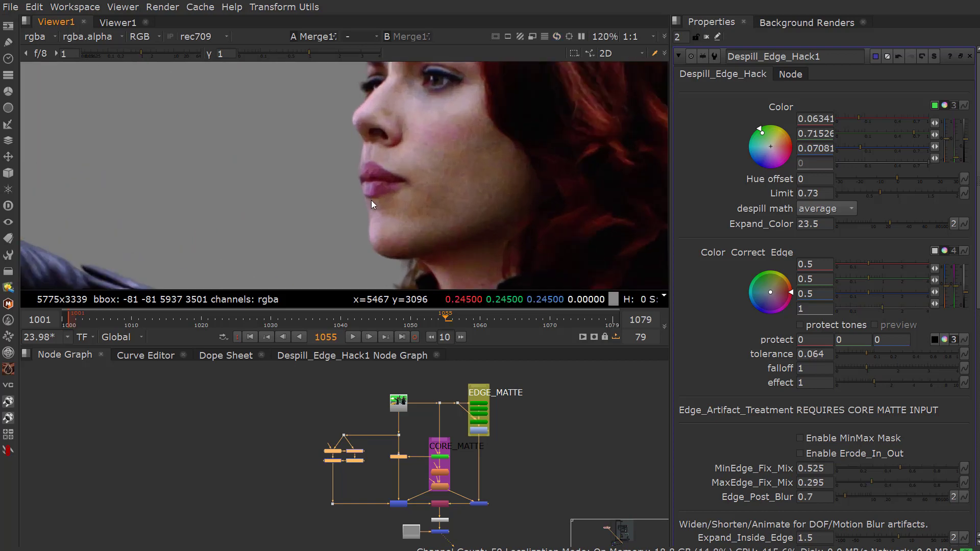
pyautogui.scroll(3, 370, 205)
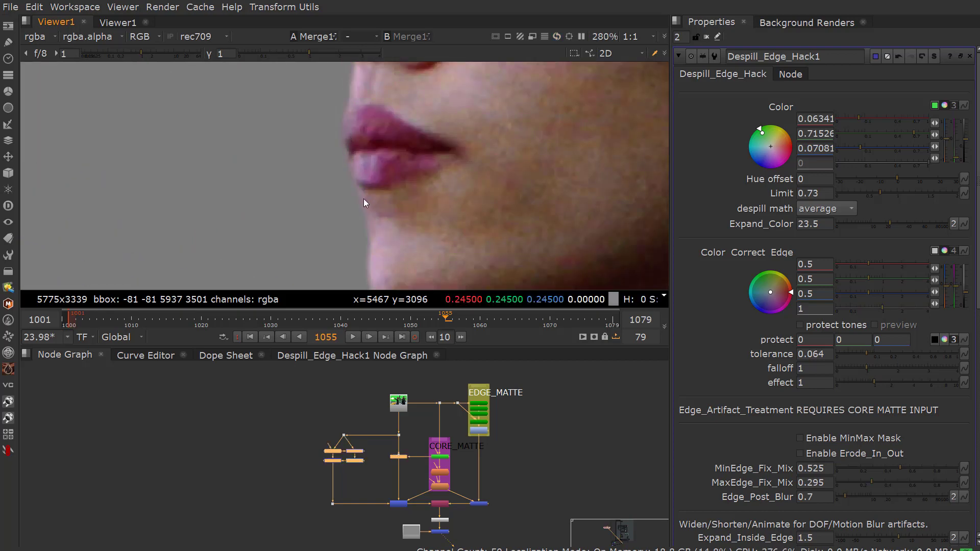
pyautogui.scroll(-5, 363, 203)
pyautogui.scroll(4, 188, 170)
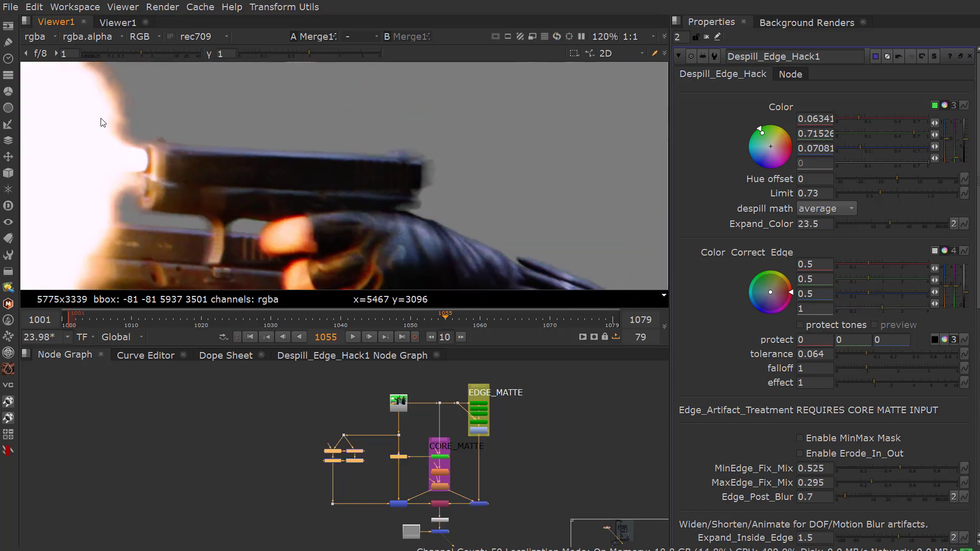
# Examine the composite's edges around the gun, the woman's outstretched arms and the balustrade, close up and in the full frame.
pyautogui.scroll(-3, 387, 214)
pyautogui.scroll(3, 280, 128)
pyautogui.scroll(-5, 473, 203)
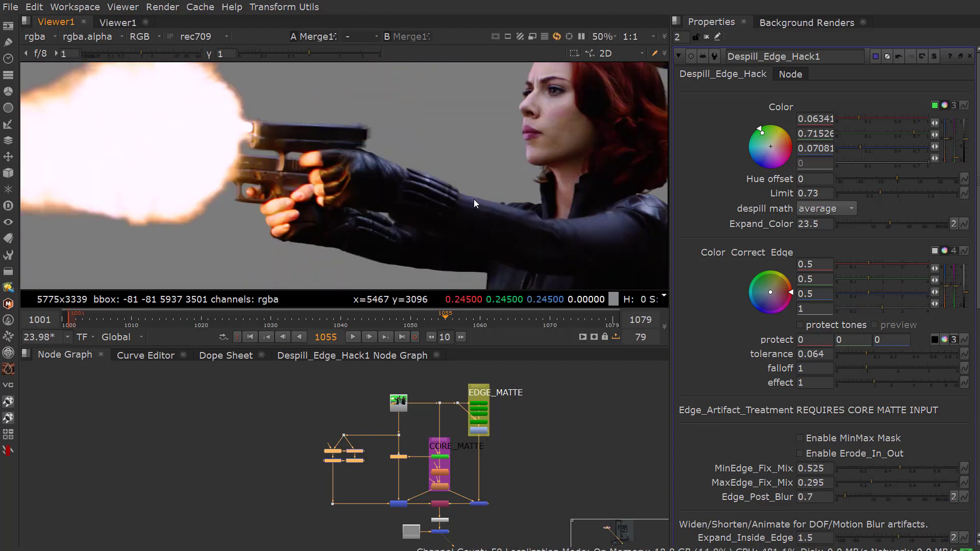
pyautogui.moveTo(467, 210); pyautogui.dragTo(314, 179, button='middle')
pyautogui.scroll(1, 334, 198)
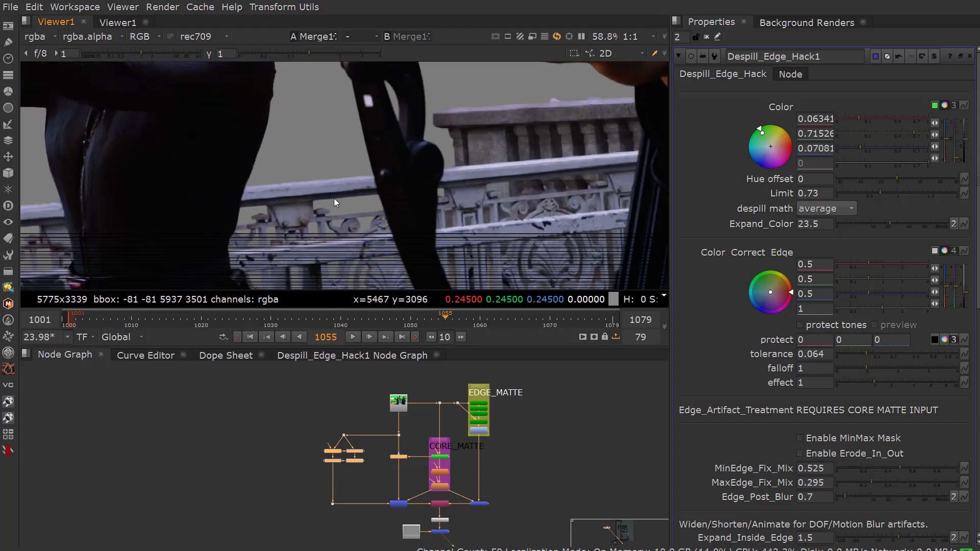
pyautogui.scroll(4, 334, 198)
pyautogui.scroll(-7, 354, 191)
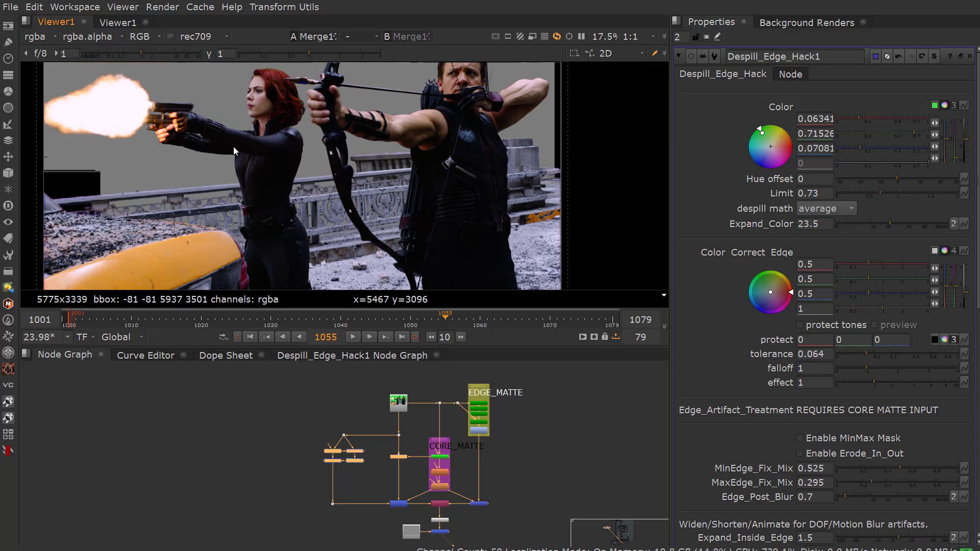
pyautogui.moveTo(234, 151); pyautogui.dragTo(298, 164, button='middle')
pyautogui.scroll(3, 375, 472)
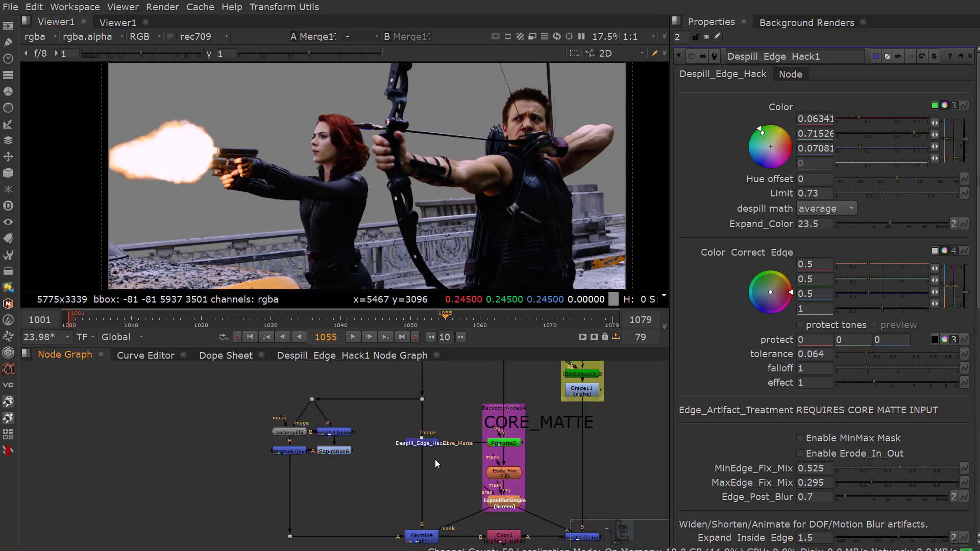
# Display the Despill_Edge_Hack1 output and set its Expand_Color to 23.
pyautogui.click(421, 443)
pyautogui.press('1')
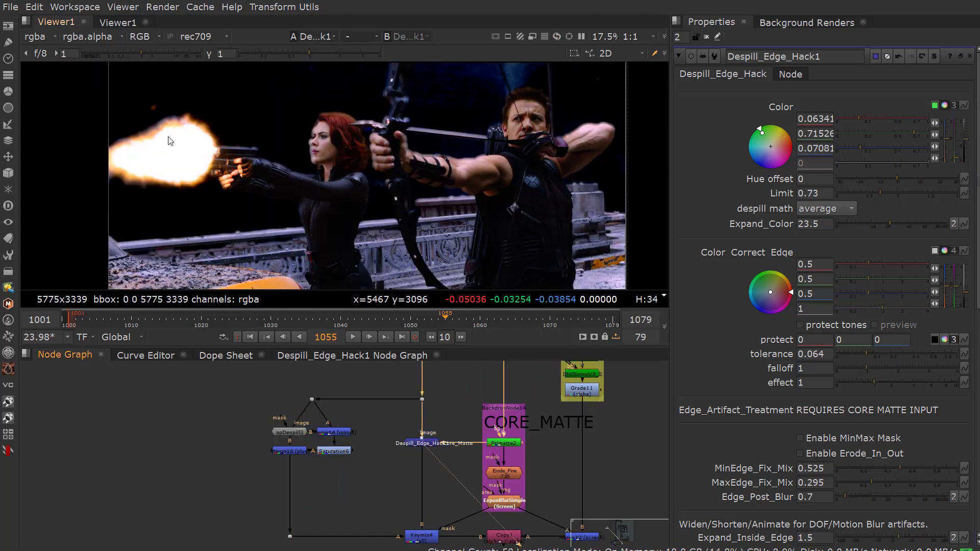
pyautogui.scroll(3, 367, 135)
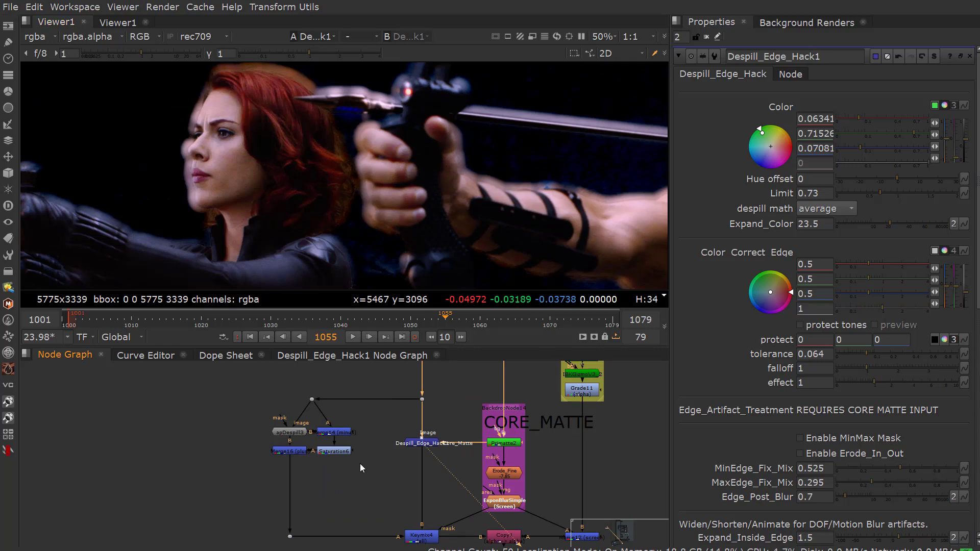
pyautogui.scroll(2, 403, 449)
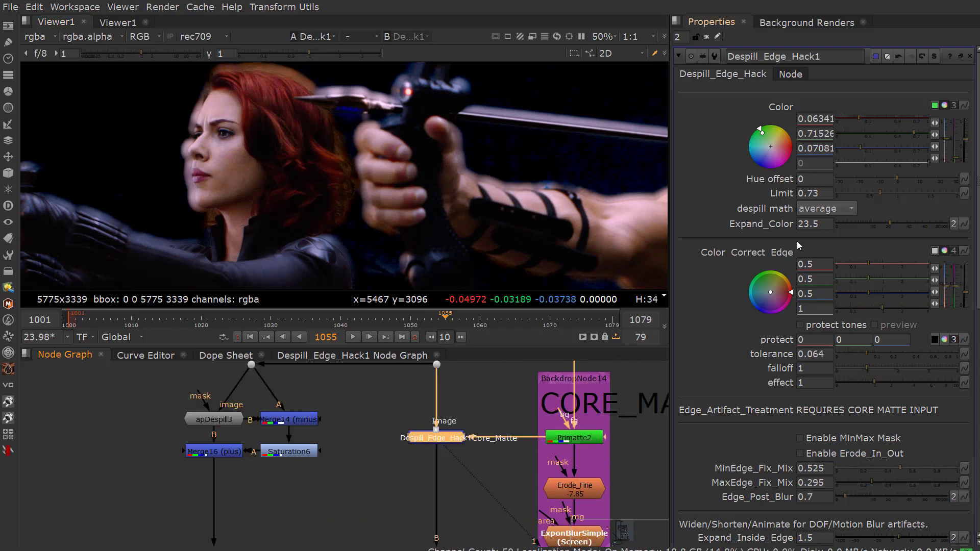
pyautogui.click(891, 227)
# Display the final merge over grey, try Expand_Color at 39 on the woman's face edge, and set it to 8.
pyautogui.scroll(-5, 408, 470)
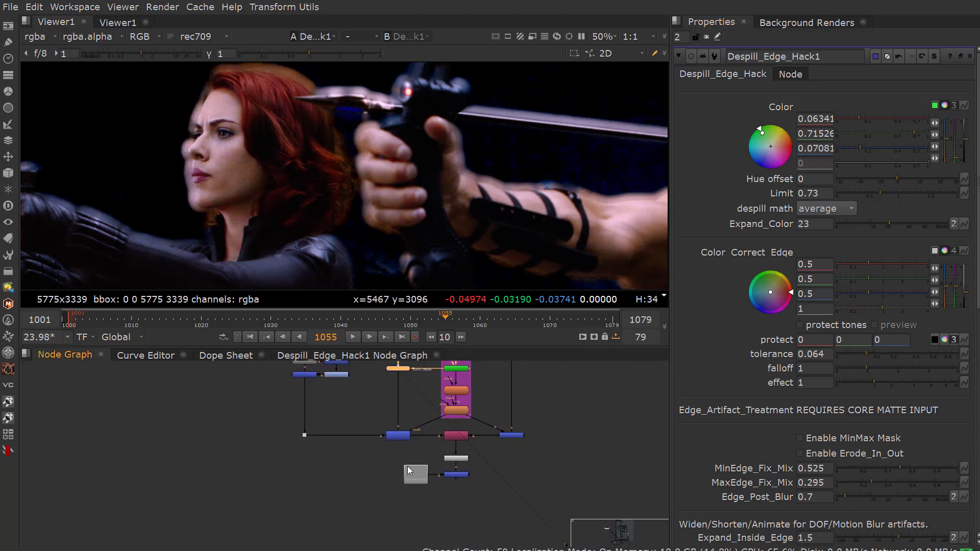
pyautogui.scroll(3, 409, 471)
pyautogui.click(485, 487)
pyautogui.press('1')
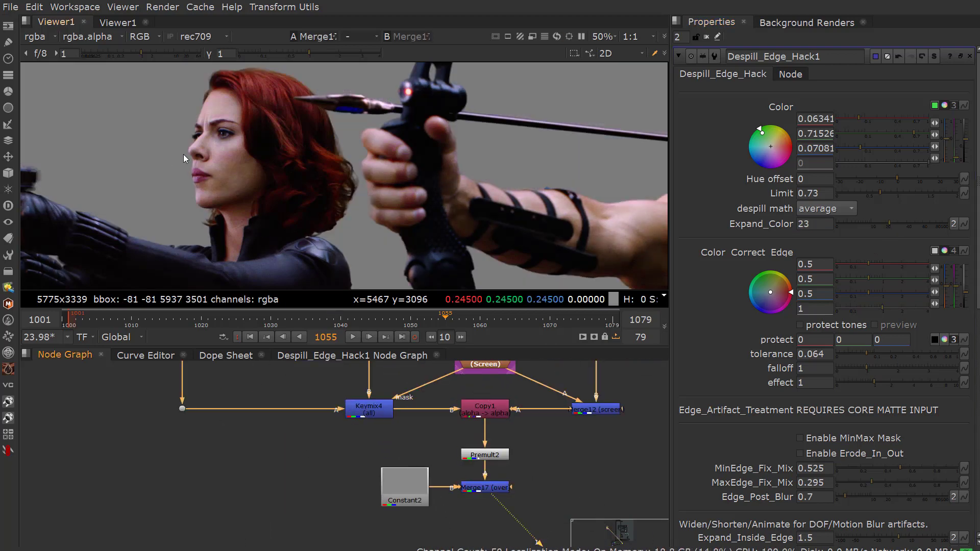
pyautogui.scroll(4, 185, 158)
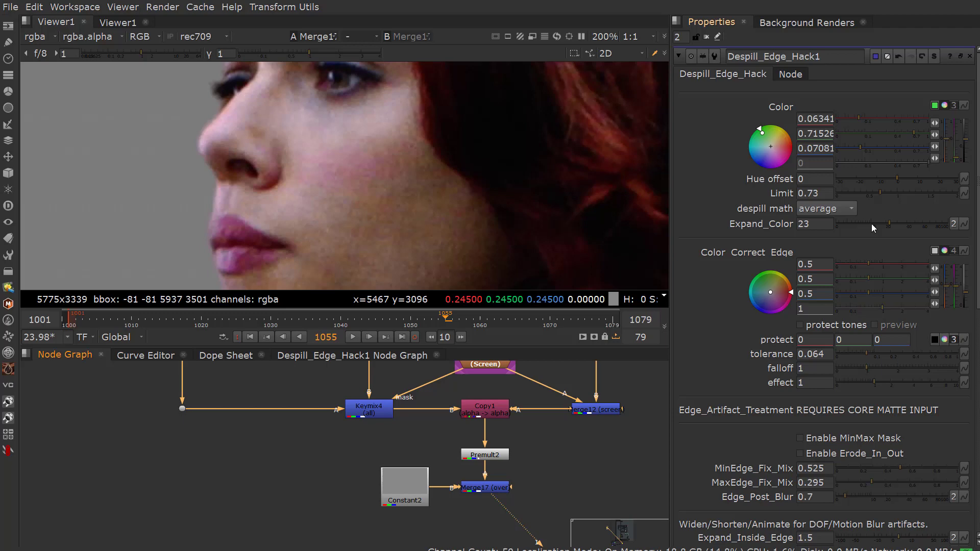
pyautogui.moveTo(885, 230); pyautogui.dragTo(917, 238)
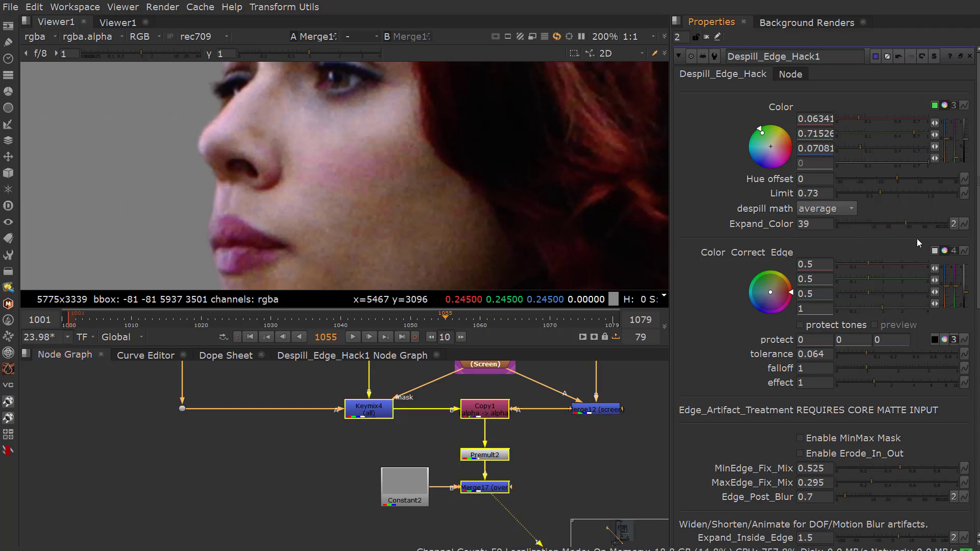
pyautogui.moveTo(873, 223)
pyautogui.mouseDown()
pyautogui.moveTo(857, 223)
pyautogui.moveTo(868, 231)
pyautogui.mouseUp()
pyautogui.scroll(-5, 321, 171)
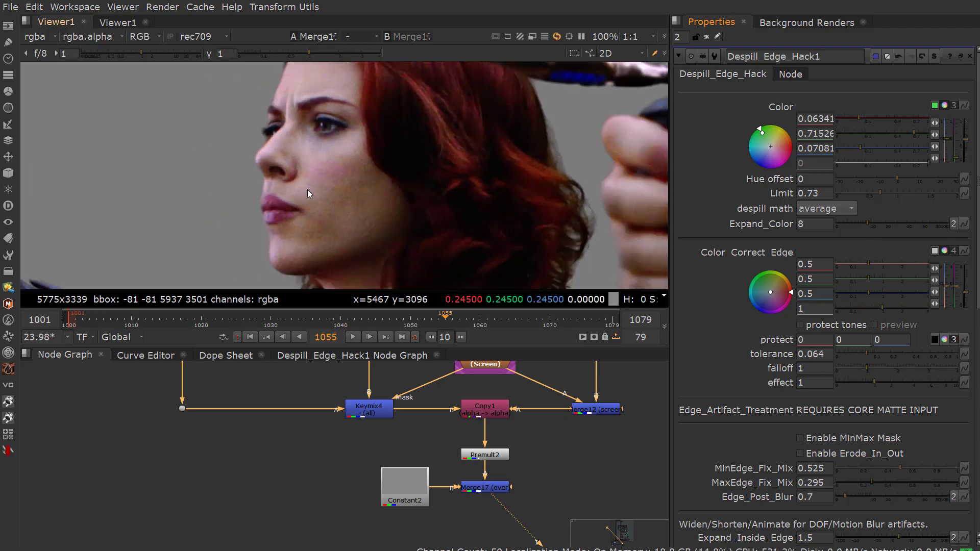
# Select Despill_Edge_Hack1 and enable its MinMax Mask in the edge artifact treatment settings.
pyautogui.scroll(-4, 460, 444)
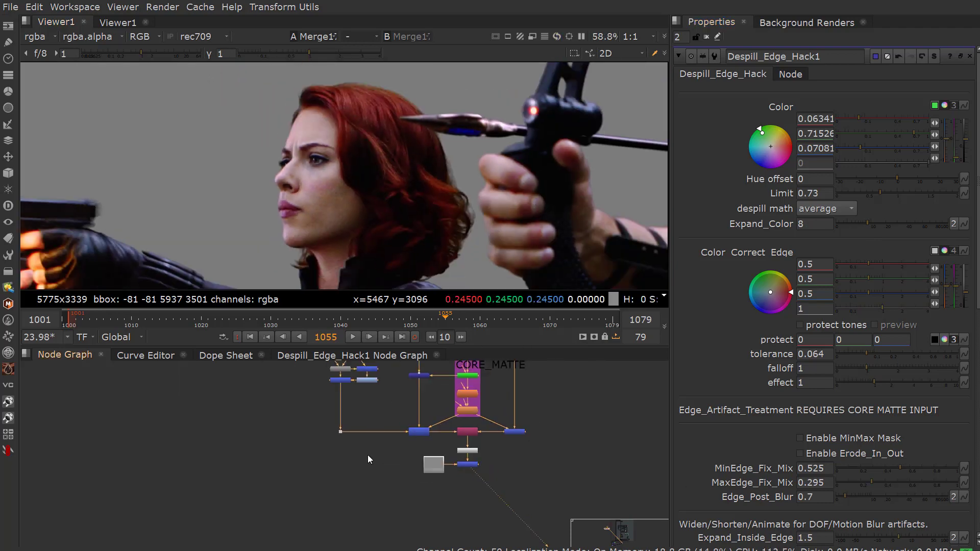
pyautogui.scroll(5, 422, 447)
pyautogui.click(421, 448)
pyautogui.scroll(-4, 363, 250)
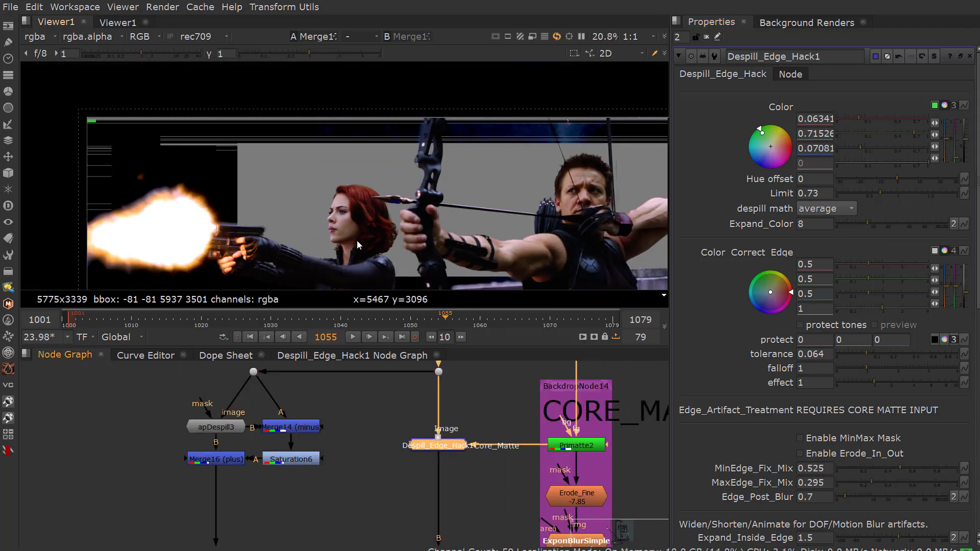
pyautogui.scroll(-3, 763, 429)
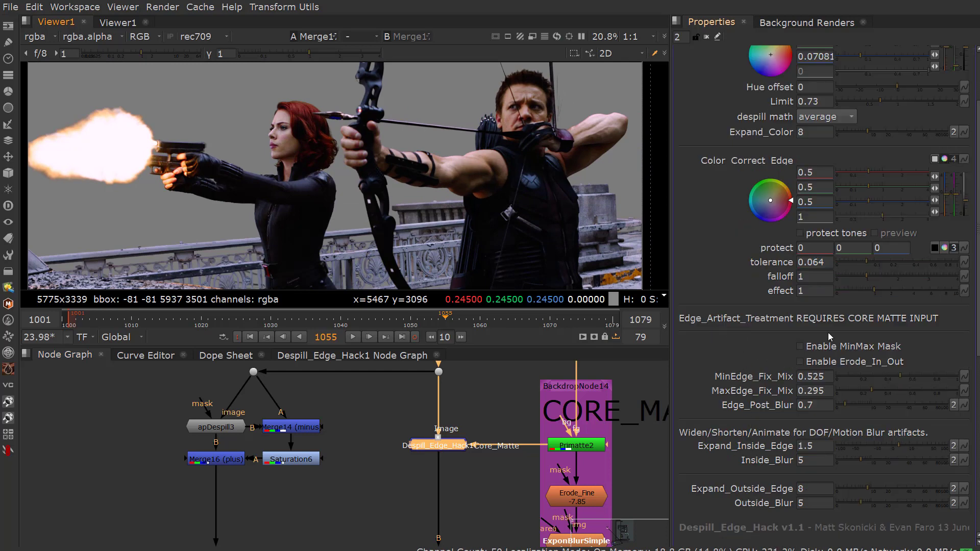
pyautogui.scroll(-2, 847, 324)
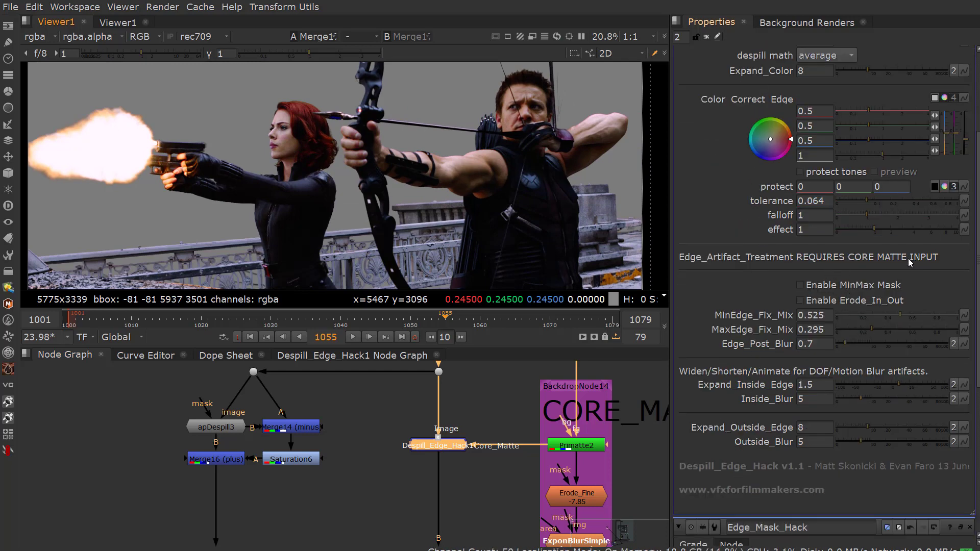
pyautogui.click(801, 285)
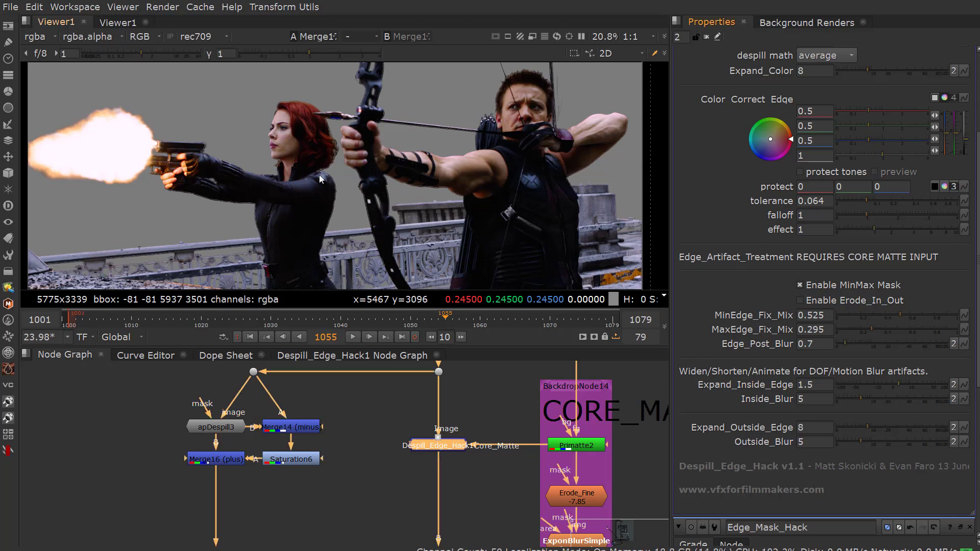
# Display the Despill_Edge_Hack1 output and set Expand_Inside_Edge to 2.5 and Expand_Outside_Edge to 9.
pyautogui.scroll(3, 331, 155)
pyautogui.scroll(-5, 333, 162)
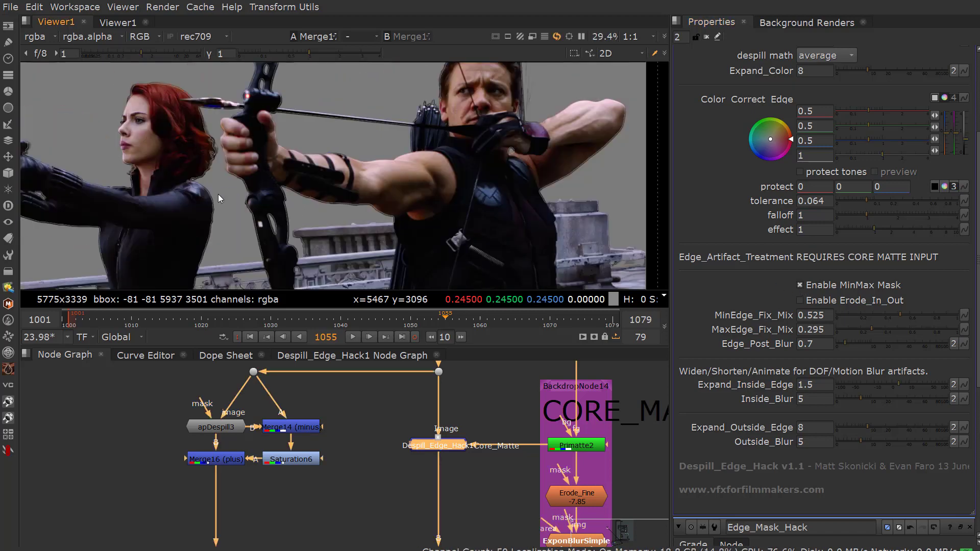
pyautogui.scroll(-3, 382, 495)
pyautogui.scroll(3, 397, 471)
pyautogui.press('1')
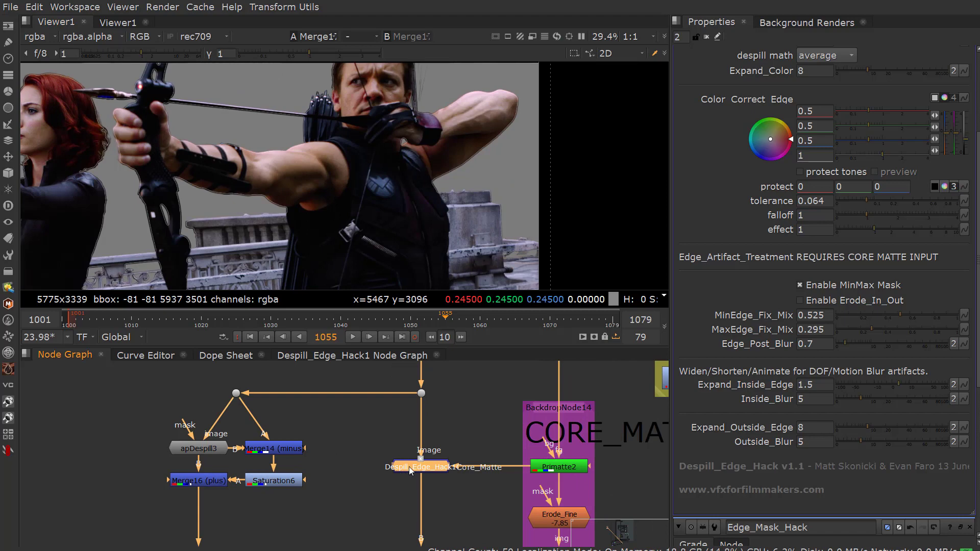
pyautogui.scroll(5, 446, 174)
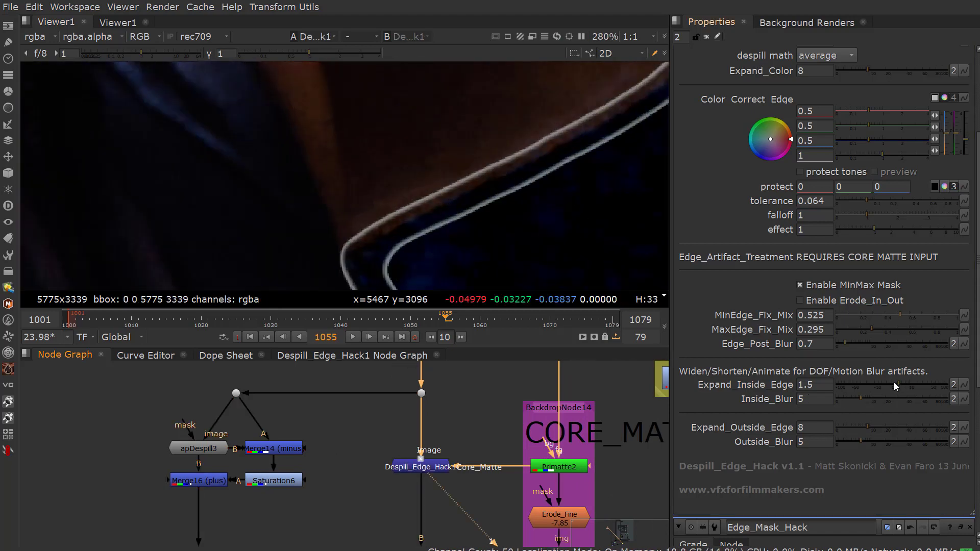
pyautogui.moveTo(895, 383); pyautogui.dragTo(901, 382)
pyautogui.moveTo(869, 432)
pyautogui.mouseDown()
pyautogui.moveTo(880, 429)
pyautogui.moveTo(860, 442)
pyautogui.mouseUp()
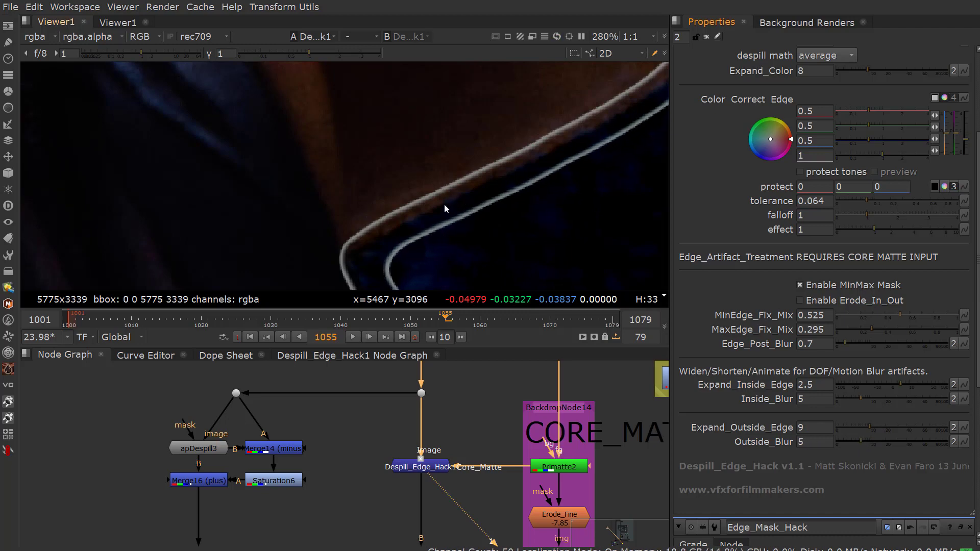
# Set MinEdge_Fix_Mix to 0.455, MaxEdge_Fix_Mix to 0.47 and Edge_Post_Blur to 0, and enable Erode_In_Out.
pyautogui.scroll(-7, 444, 203)
pyautogui.scroll(10, 430, 186)
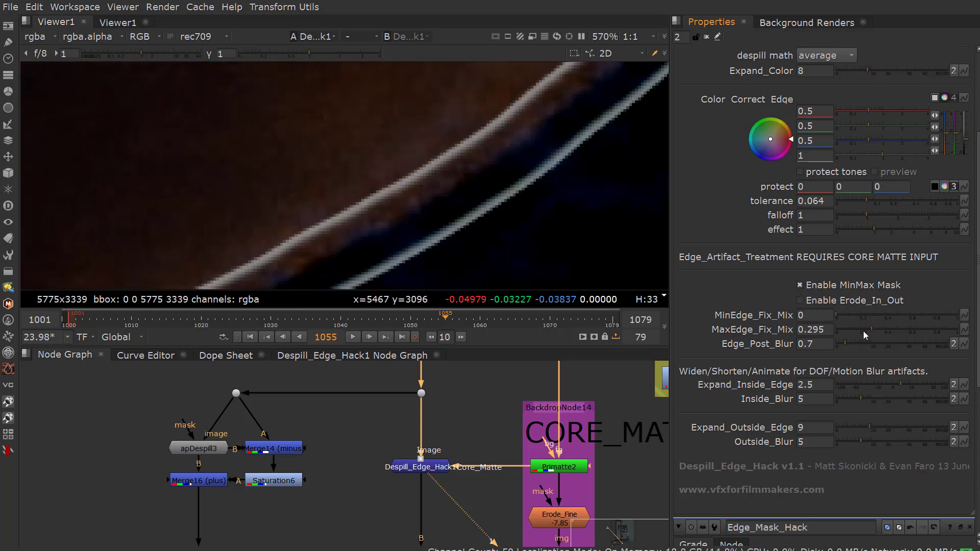
pyautogui.moveTo(864, 335); pyautogui.dragTo(836, 331)
pyautogui.click(919, 315)
pyautogui.moveTo(901, 332); pyautogui.dragTo(838, 314)
pyautogui.click(925, 315)
pyautogui.moveTo(937, 319); pyautogui.dragTo(897, 331)
pyautogui.moveTo(888, 315)
pyautogui.mouseDown()
pyautogui.moveTo(878, 310)
pyautogui.moveTo(893, 317)
pyautogui.mouseUp()
pyautogui.click(801, 301)
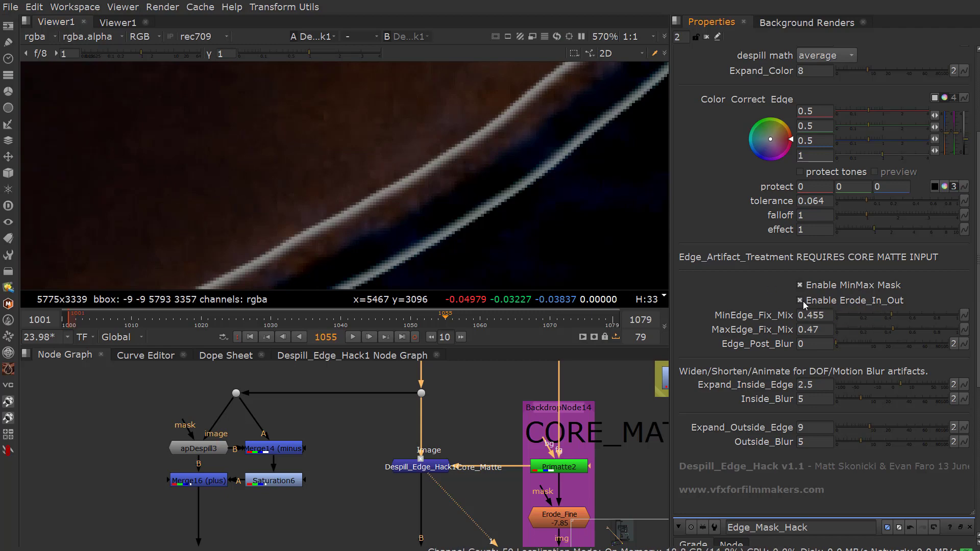
# Set MinEdge_Fix_Mix and MaxEdge_Fix_Mix to 0, and disable both Erode_In_Out and the MinMax Mask.
pyautogui.scroll(-2, 440, 186)
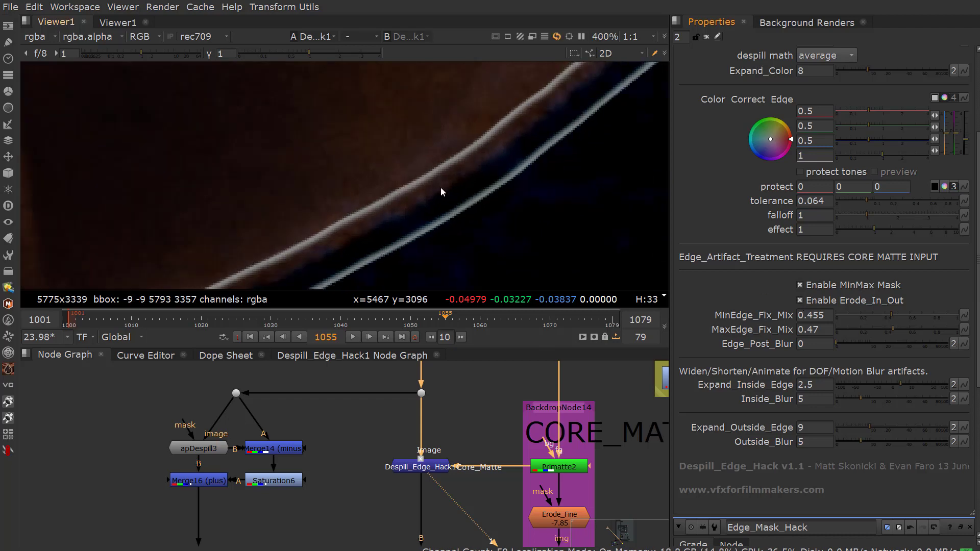
pyautogui.scroll(-12, 399, 198)
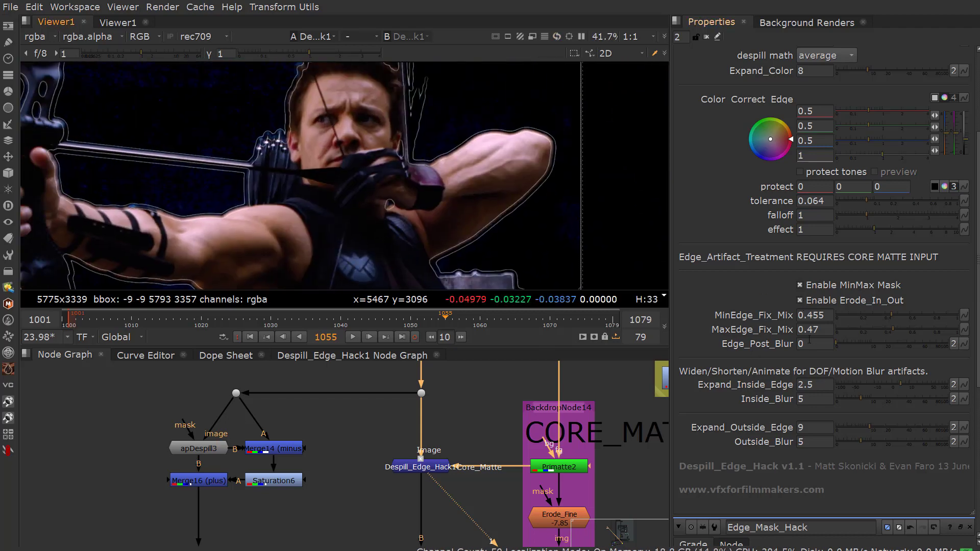
pyautogui.scroll(3, 810, 340)
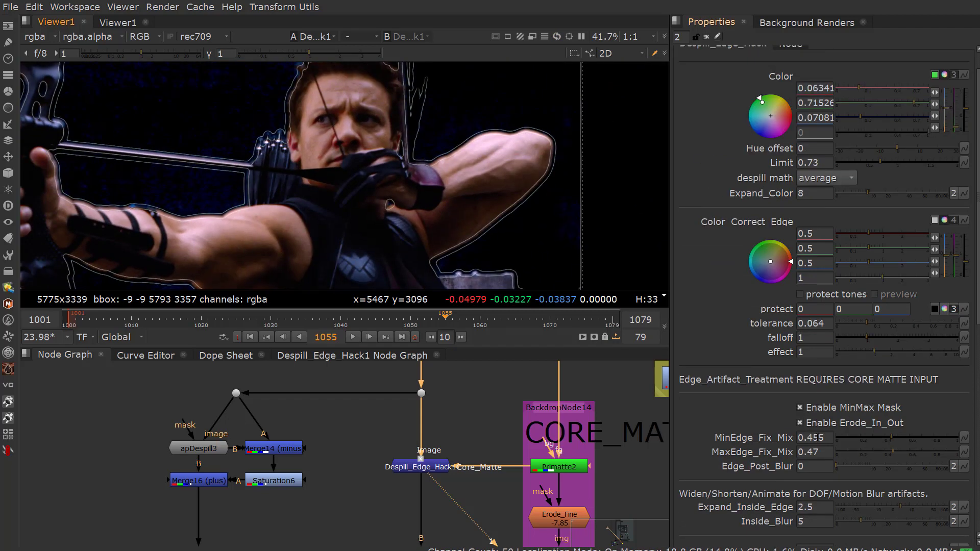
pyautogui.click(800, 423)
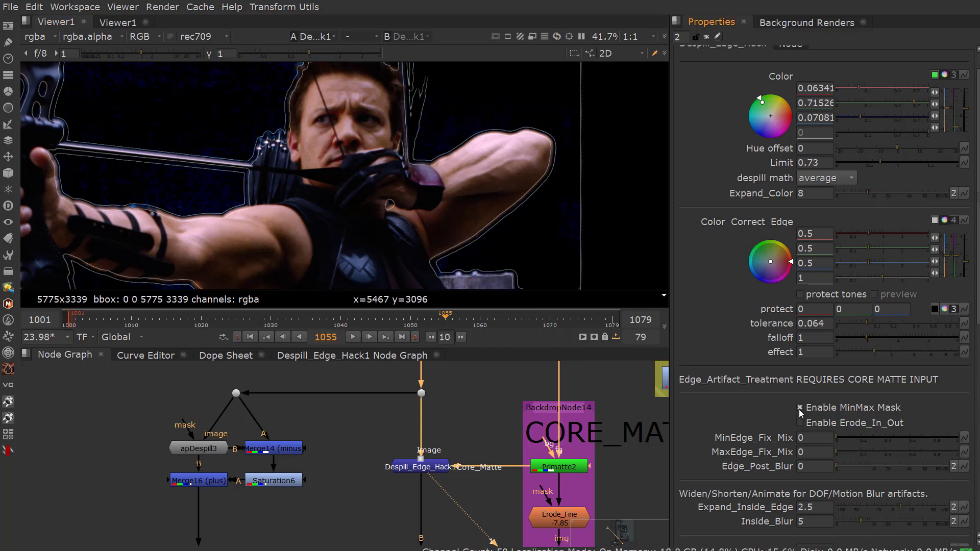
pyautogui.click(800, 407)
# Toggle the MinMax Mask over the edge of the archer's quiver and set MinEdge_Fix_Mix to 1.
pyautogui.scroll(5, 443, 161)
pyautogui.scroll(-2, 308, 179)
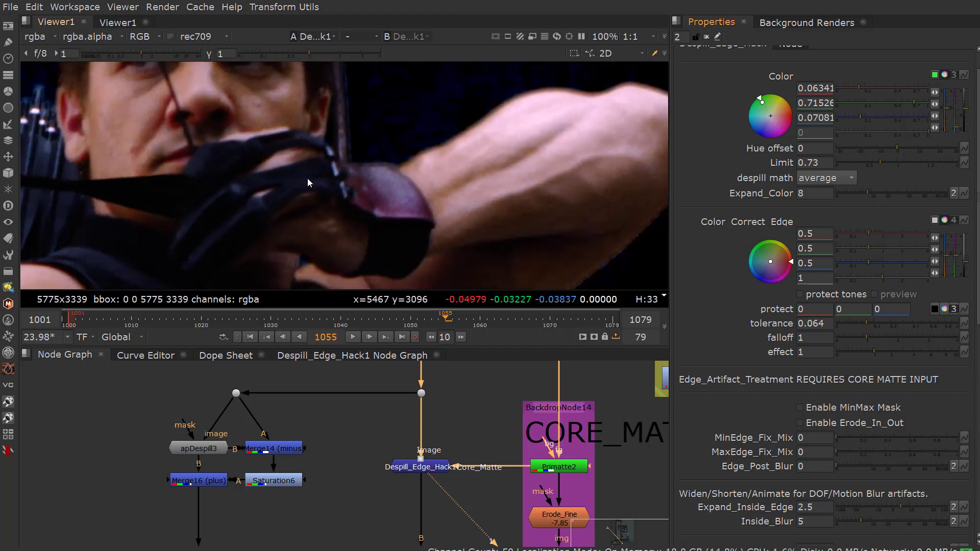
pyautogui.scroll(-3, 419, 192)
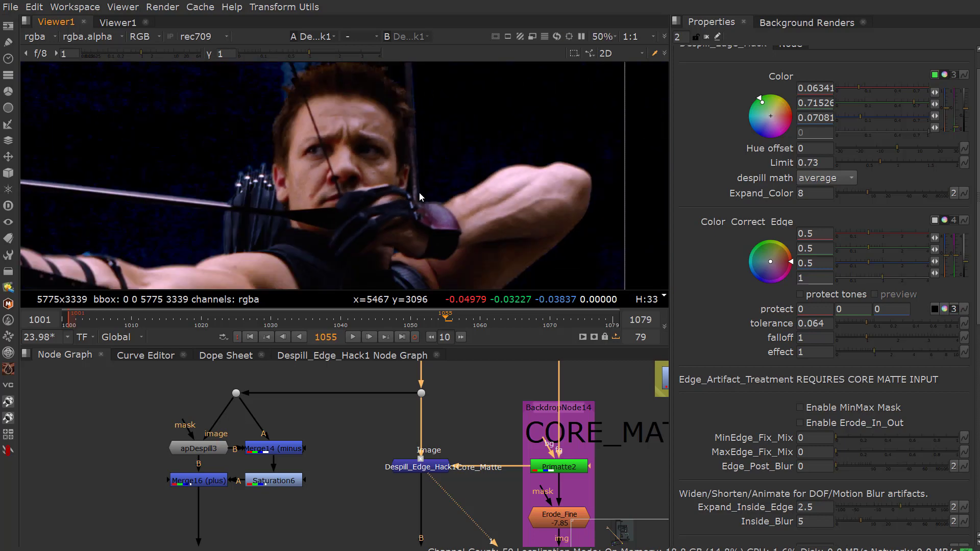
pyautogui.scroll(4, 351, 212)
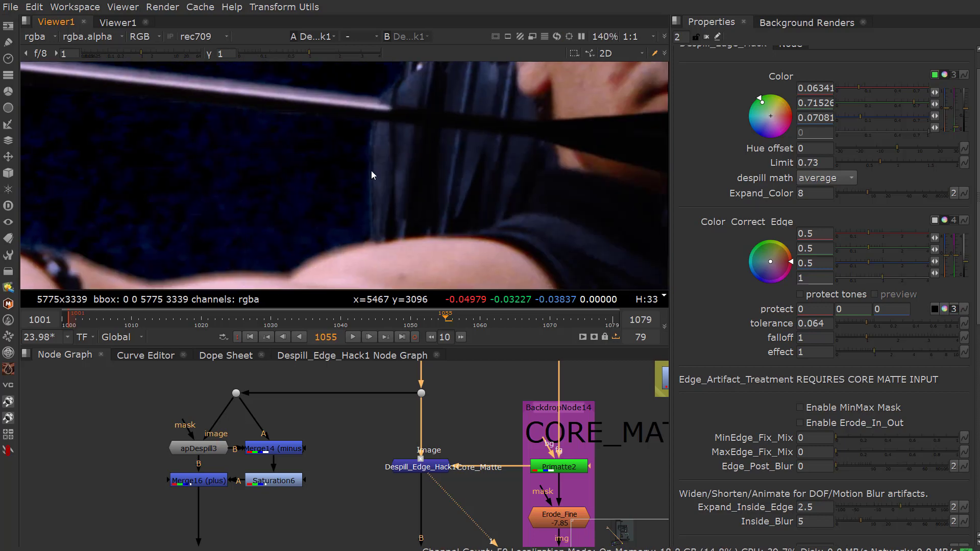
pyautogui.scroll(3, 371, 170)
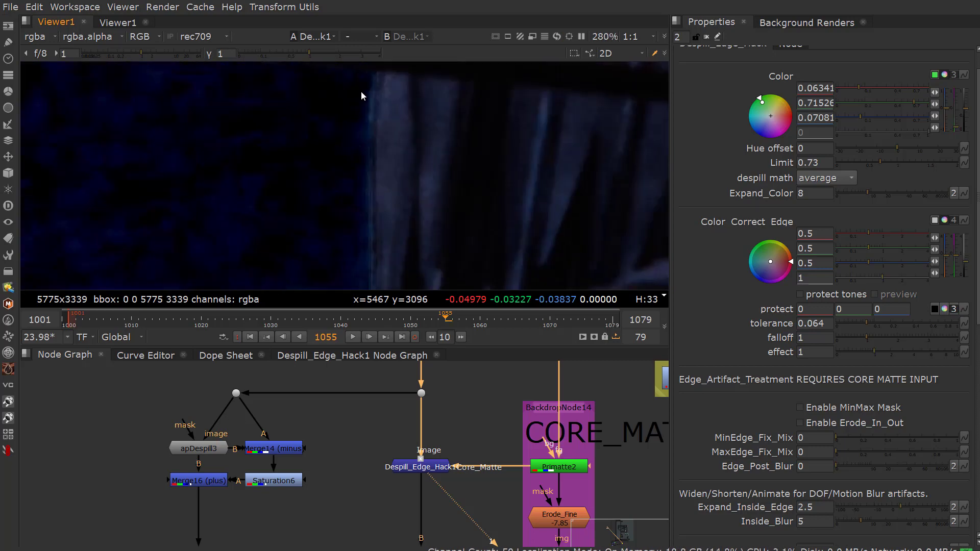
pyautogui.click(803, 408)
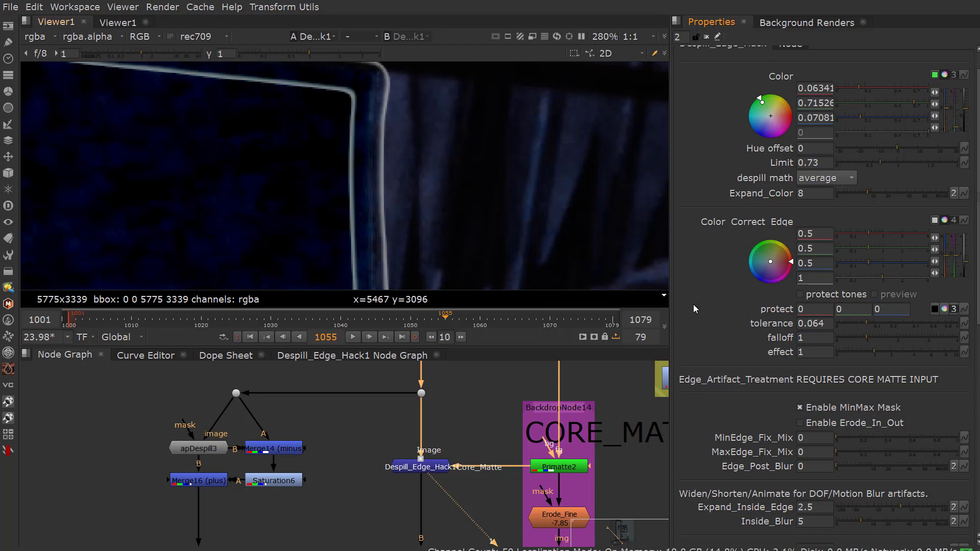
pyautogui.click(800, 408)
pyautogui.click(800, 409)
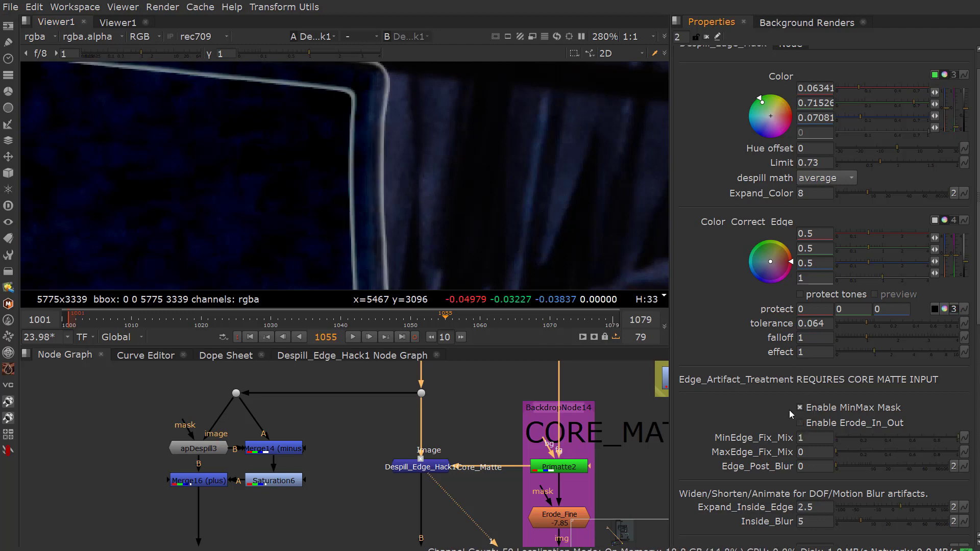
# Disable the MinMax Mask, enable Erode_In_Out, and set MinEdge_Fix_Mix to 0.82.
pyautogui.click(800, 408)
pyautogui.click(800, 423)
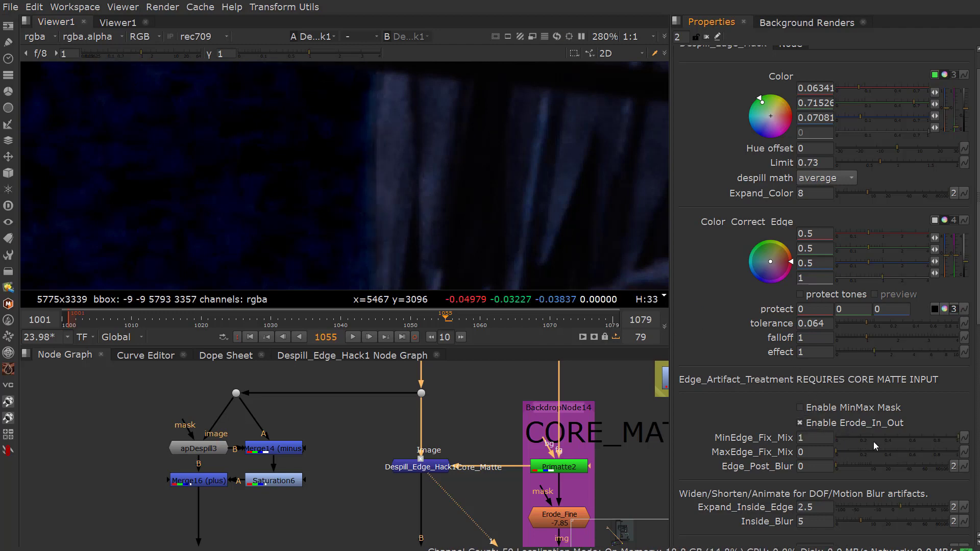
pyautogui.moveTo(873, 440); pyautogui.dragTo(937, 443)
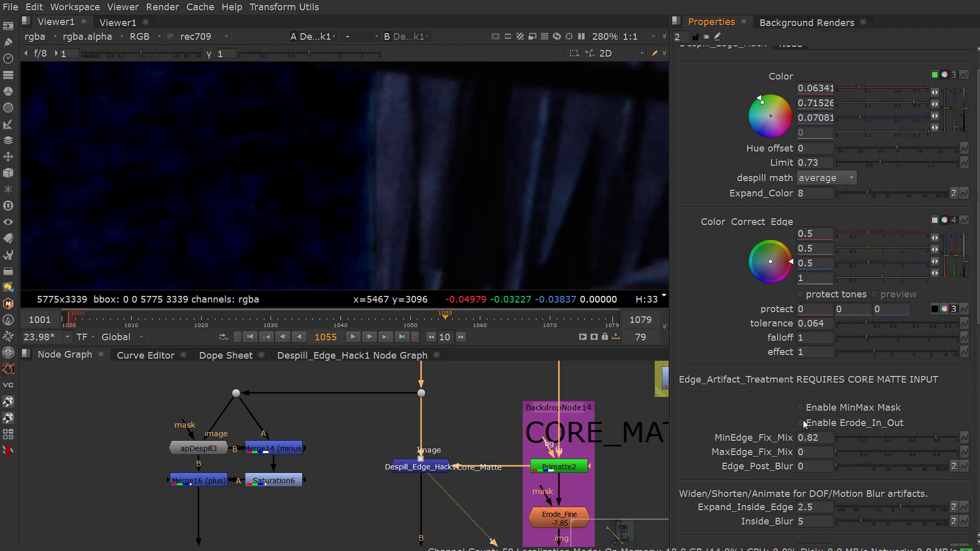
# Set MaxEdge_Fix_Mix to 0.34 and Edge_Post_Blur to 2.6 on the Despill_Edge_Hack node.
pyautogui.moveTo(838, 453); pyautogui.dragTo(877, 448)
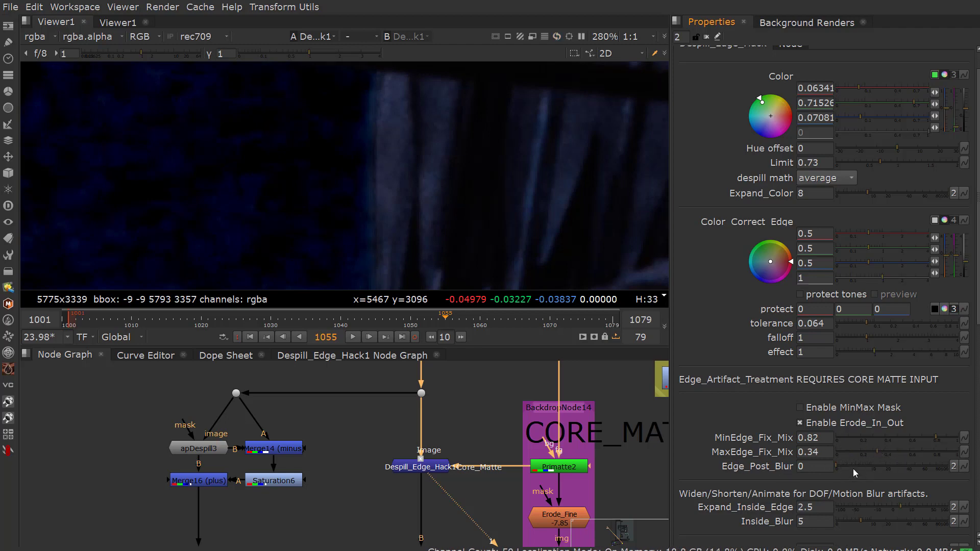
pyautogui.moveTo(854, 466); pyautogui.dragTo(973, 471)
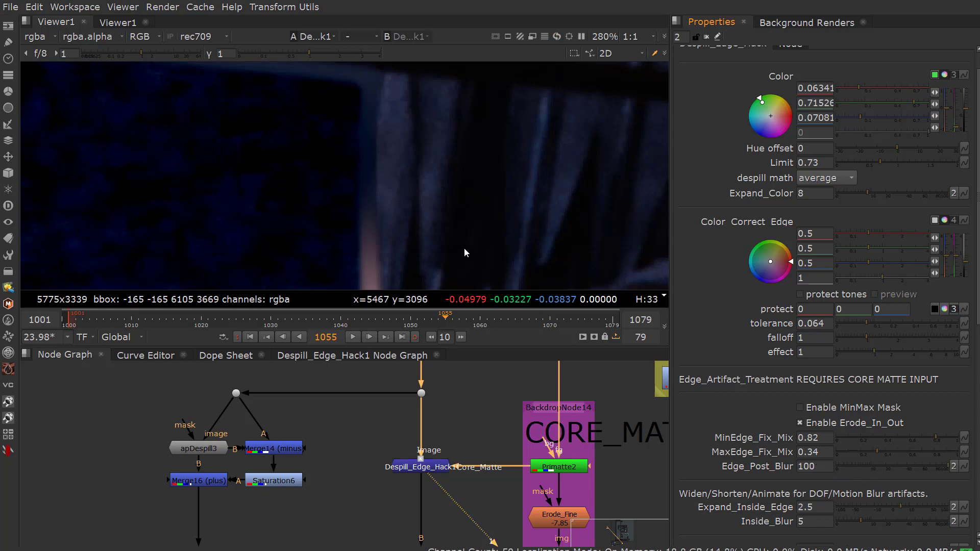
pyautogui.click(848, 467)
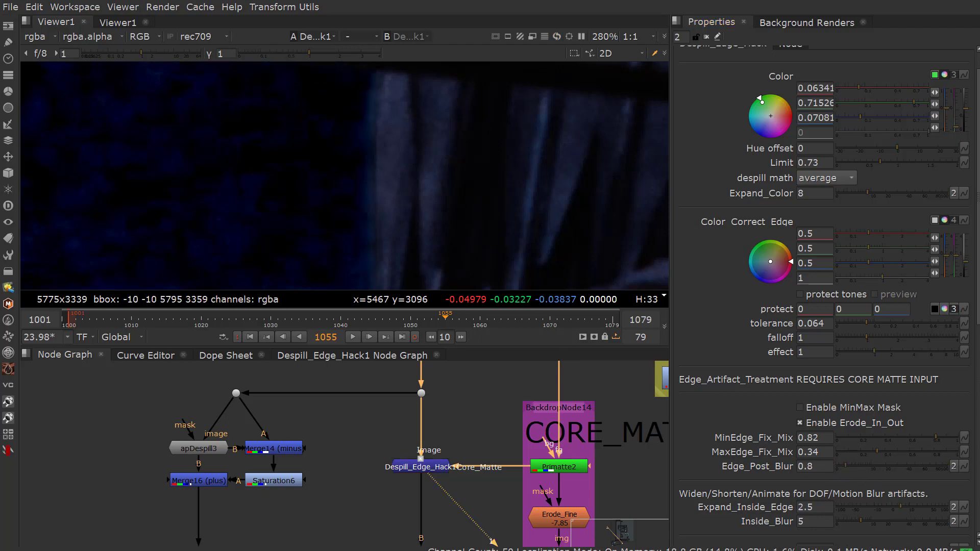
pyautogui.moveTo(847, 464)
pyautogui.mouseDown()
pyautogui.moveTo(866, 466)
pyautogui.moveTo(848, 467)
pyautogui.moveTo(858, 467)
pyautogui.mouseUp()
pyautogui.moveTo(850, 467); pyautogui.dragTo(854, 467)
# Set Expand_Outside_Edge to 5 while checking the MinMax Mask overlay, and disable the mask.
pyautogui.scroll(-3, 748, 457)
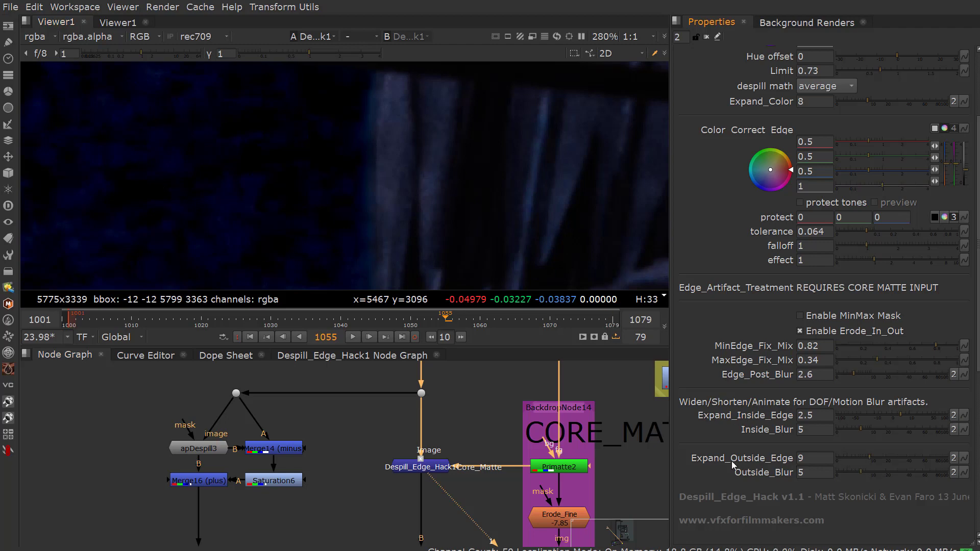
pyautogui.click(800, 315)
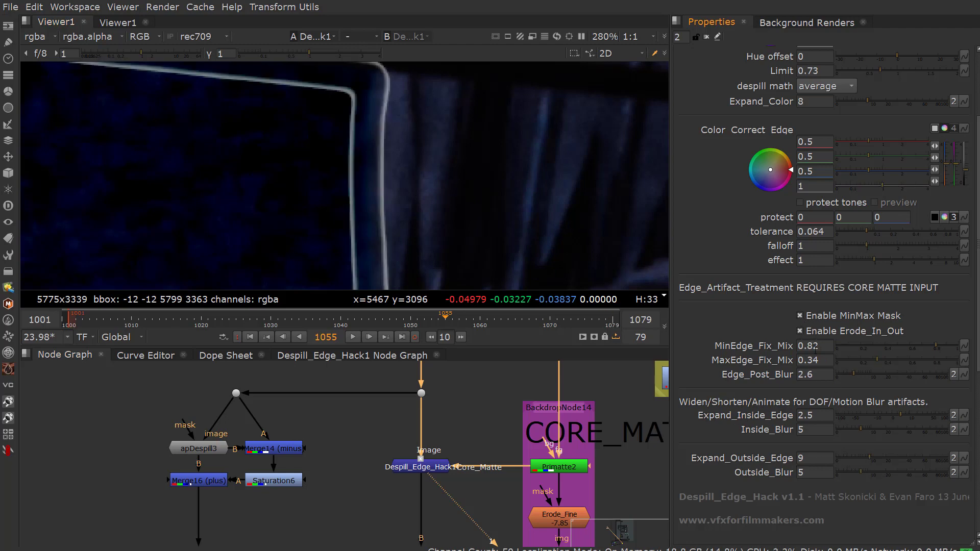
pyautogui.moveTo(868, 457)
pyautogui.mouseDown()
pyautogui.moveTo(906, 457)
pyautogui.moveTo(861, 448)
pyautogui.mouseUp()
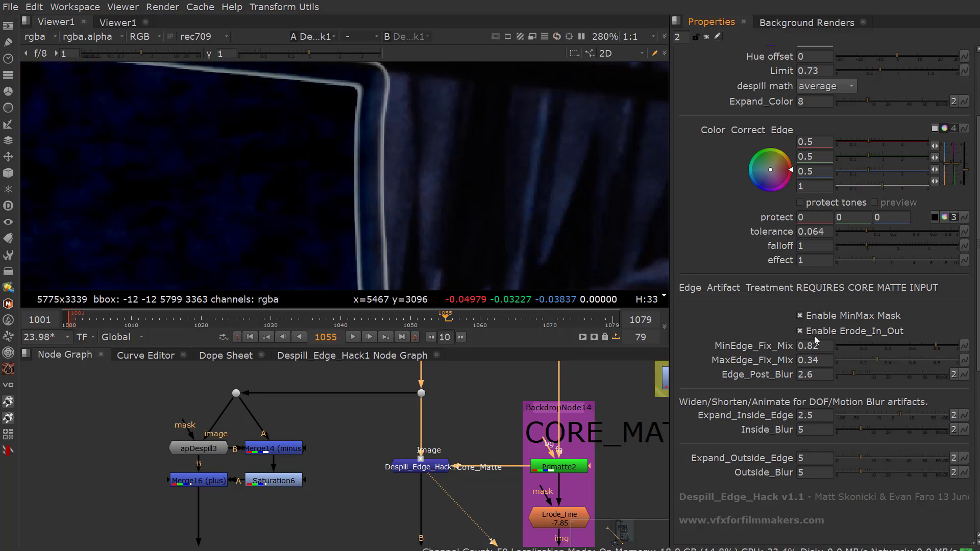
pyautogui.click(800, 316)
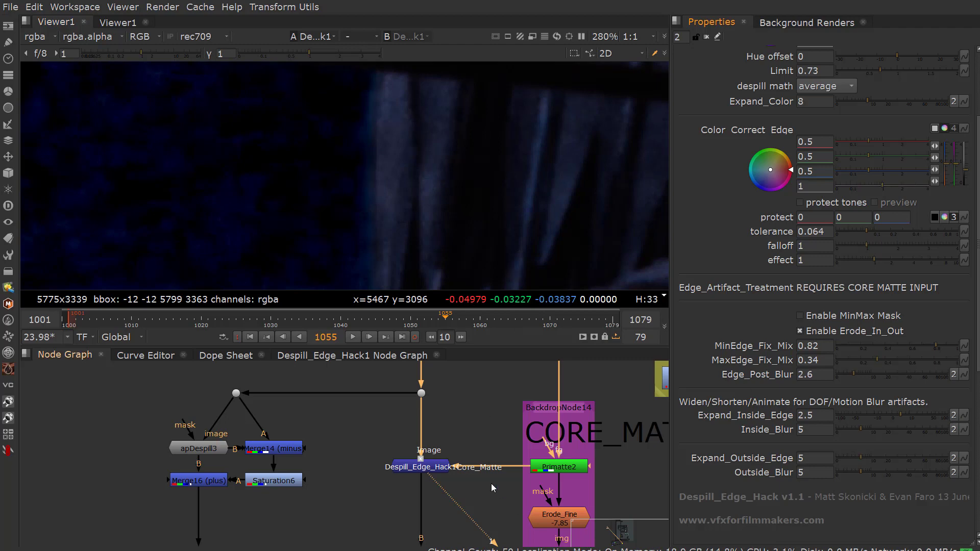
# View the Keymix4 result across the two-actor frame.
pyautogui.scroll(-5, 492, 483)
pyautogui.press('f')
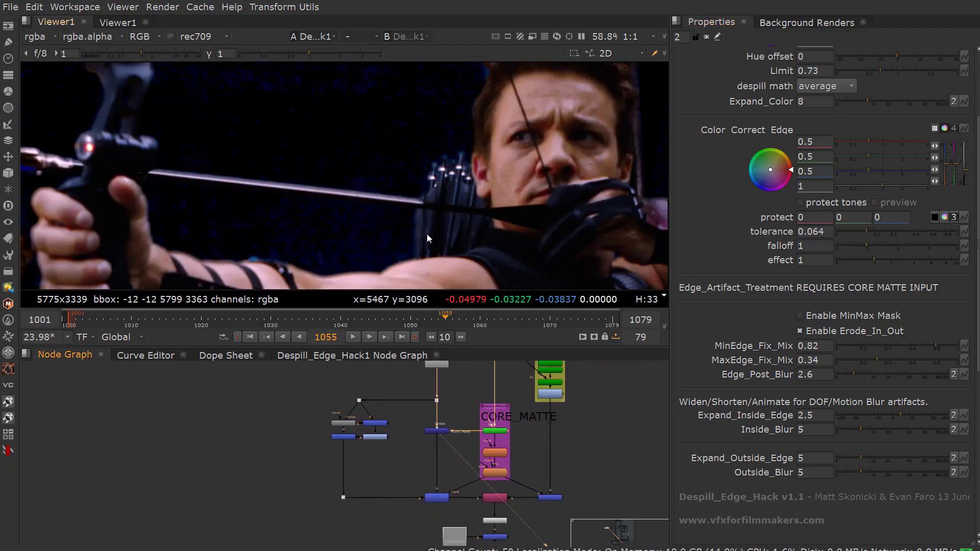
pyautogui.press('-')
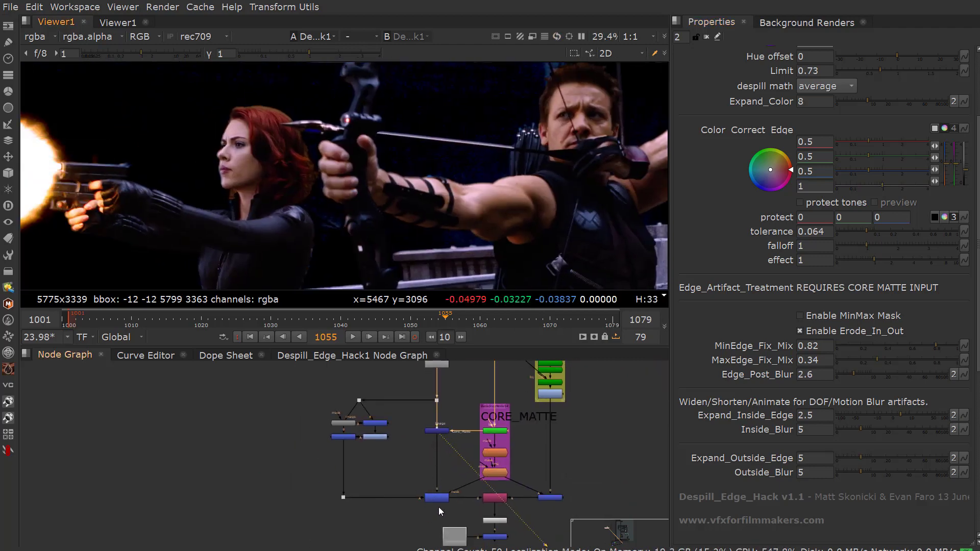
pyautogui.click(438, 499)
pyautogui.press('1')
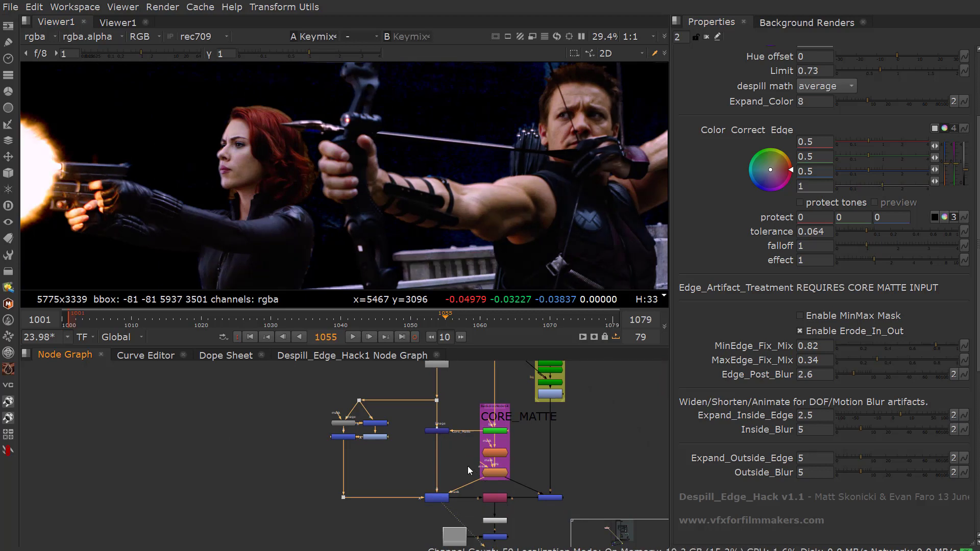
# Toggle Keymix4 off and on to compare the skin and hair edges on the woman's face.
pyautogui.click(435, 498)
pyautogui.scroll(5, 232, 168)
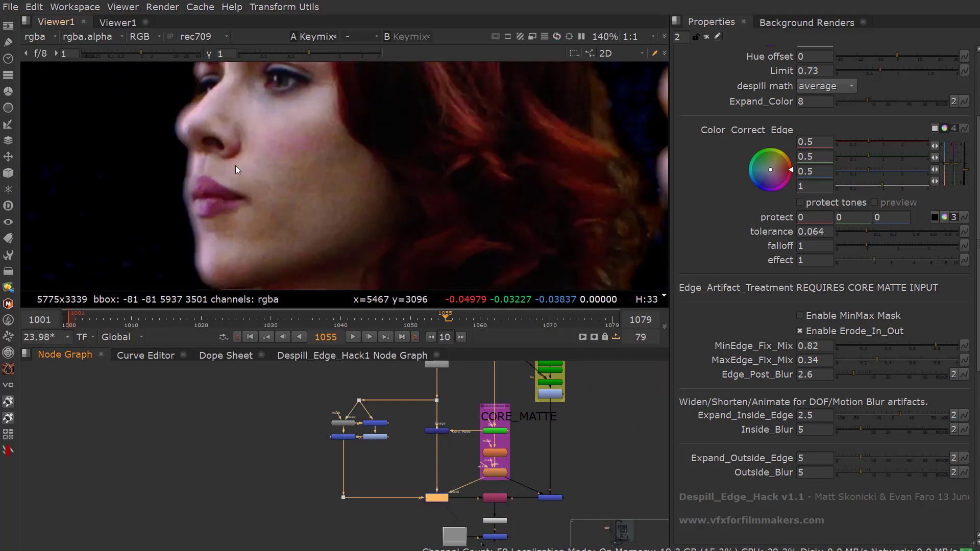
pyautogui.scroll(2, 234, 166)
pyautogui.press('d')
pyautogui.press('d')
pyautogui.press('d')
pyautogui.press('d')
pyautogui.press('d')
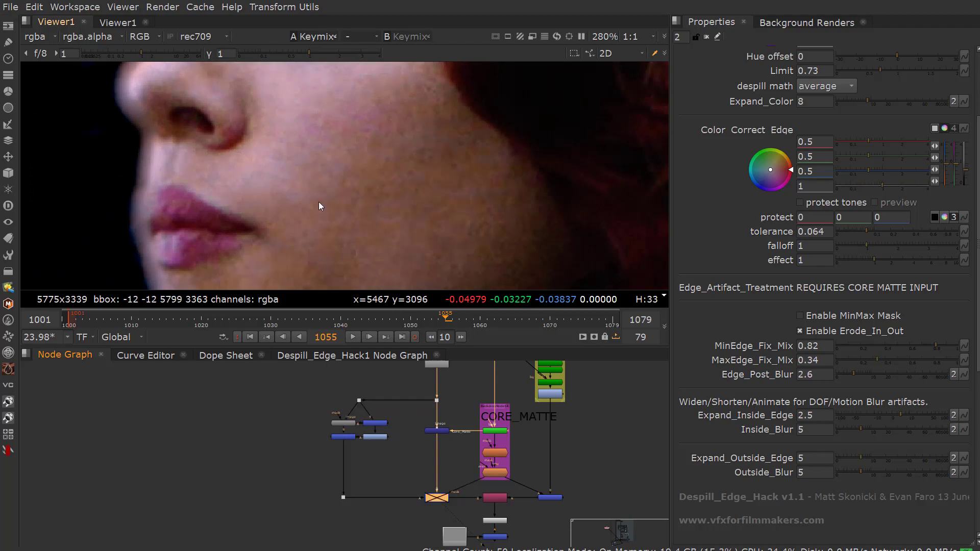
pyautogui.press('d')
pyautogui.press('d')
pyautogui.press('d')
pyautogui.scroll(-5, 319, 200)
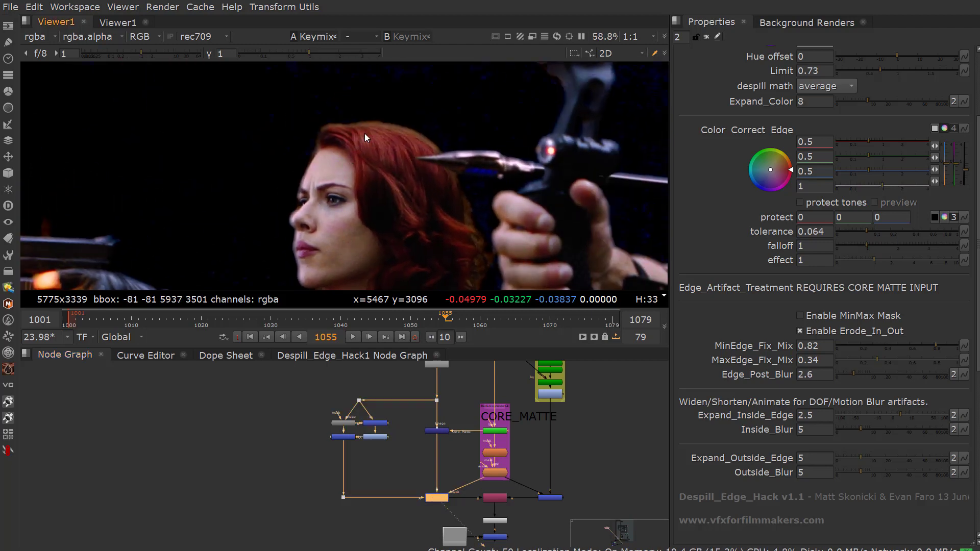
pyautogui.scroll(4, 365, 135)
pyautogui.scroll(-5, 381, 137)
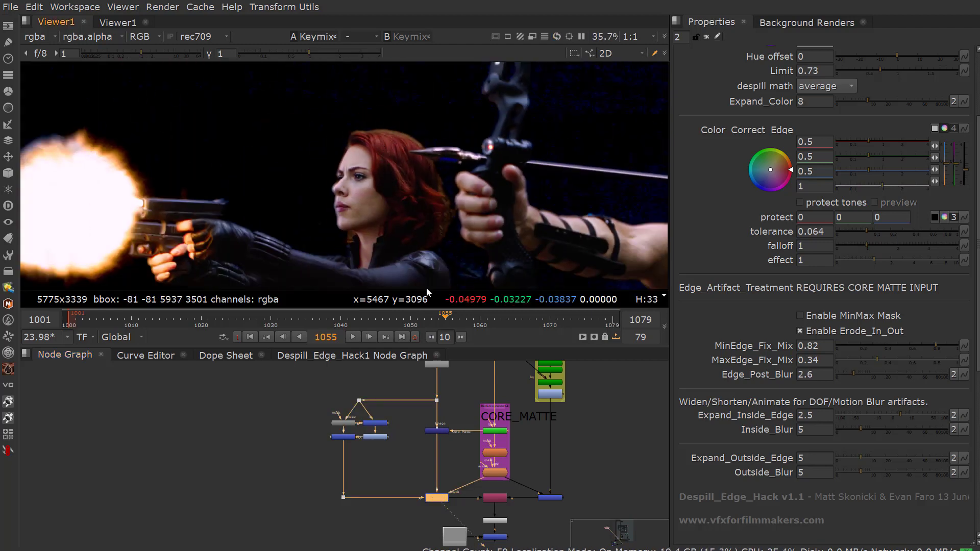
# Set Color Correct Edge to 0.7 on Despill_Edge_Hack1 and check the red hair's edge.
pyautogui.scroll(4, 390, 451)
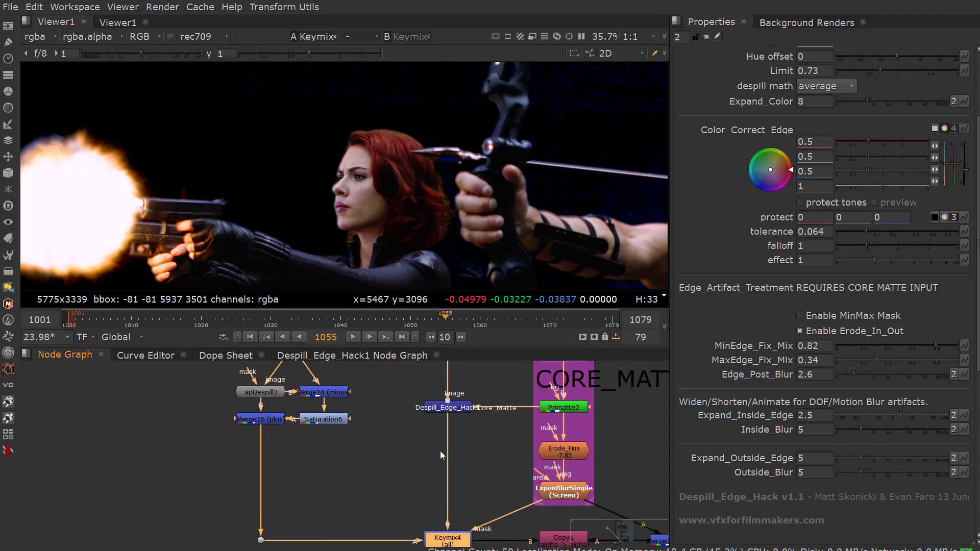
pyautogui.click(450, 409)
pyautogui.scroll(2, 406, 143)
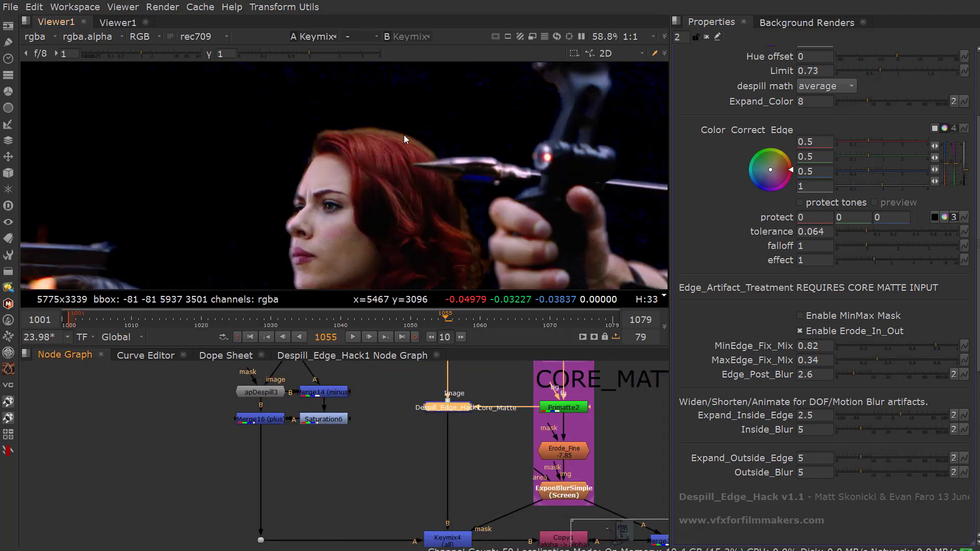
pyautogui.moveTo(968, 174); pyautogui.dragTo(969, 172)
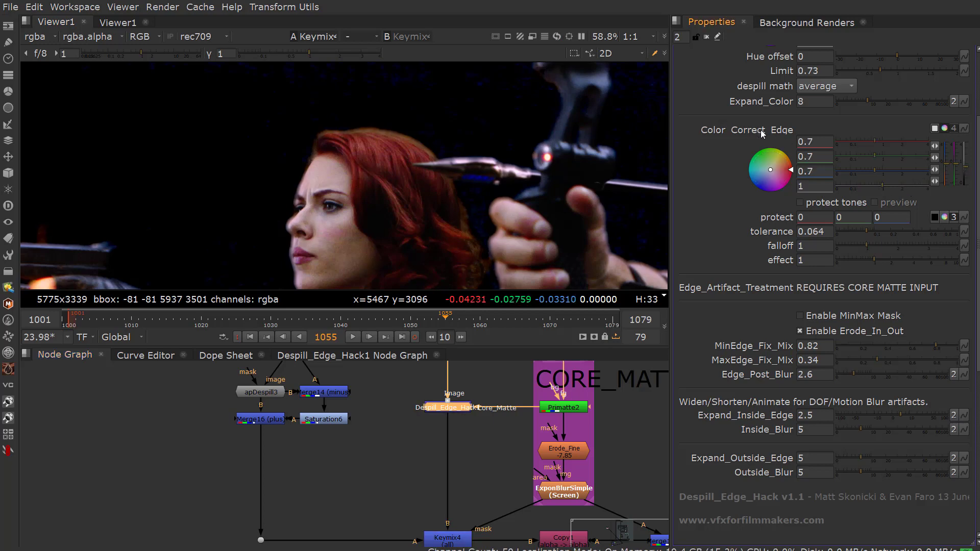
pyautogui.scroll(-2, 406, 202)
pyautogui.moveTo(405, 201); pyautogui.dragTo(370, 183, button='middle')
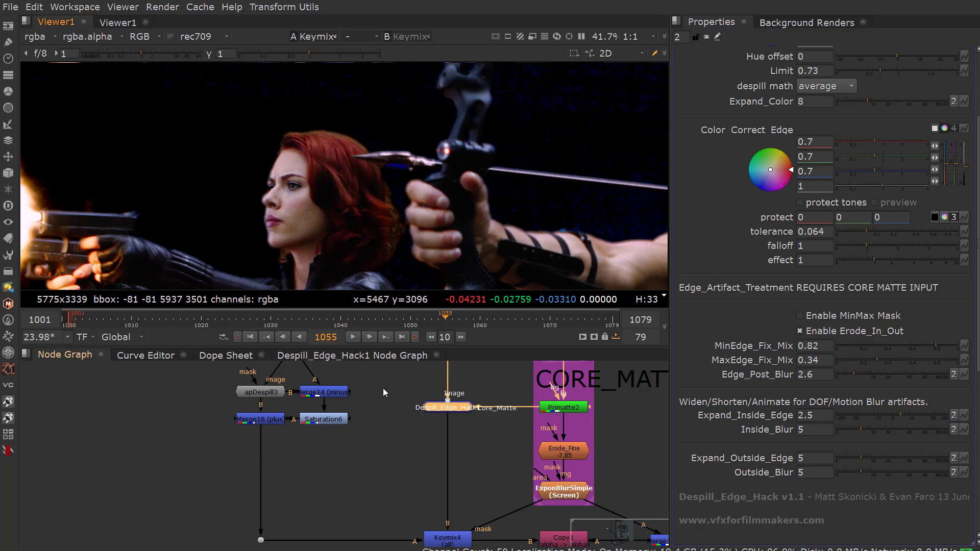
pyautogui.moveTo(437, 412)
pyautogui.mouseDown()
pyautogui.moveTo(442, 422)
pyautogui.moveTo(452, 411)
pyautogui.mouseUp()
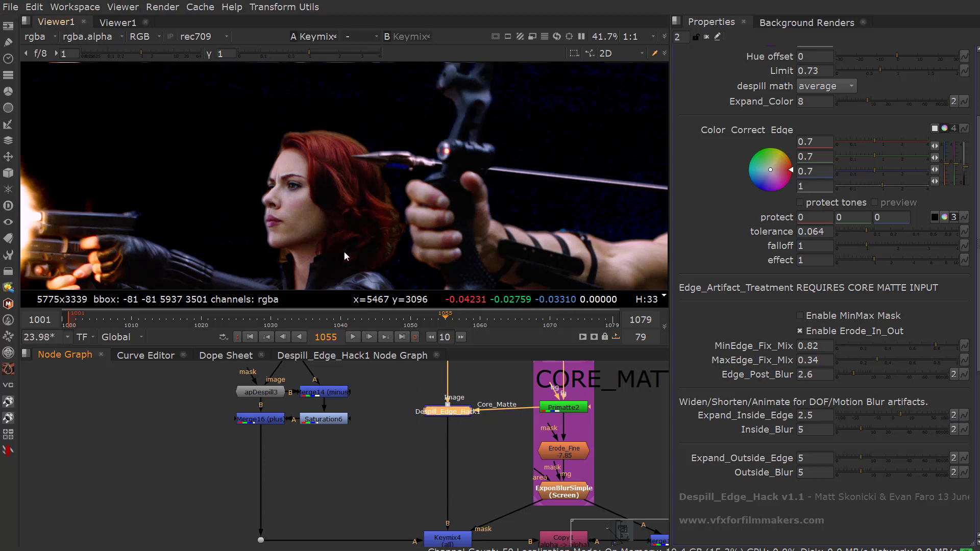
# View the Despill_Edge_Hack1 output, followed by the Merge17 composite over the grey constant.
pyautogui.scroll(-3, 345, 256)
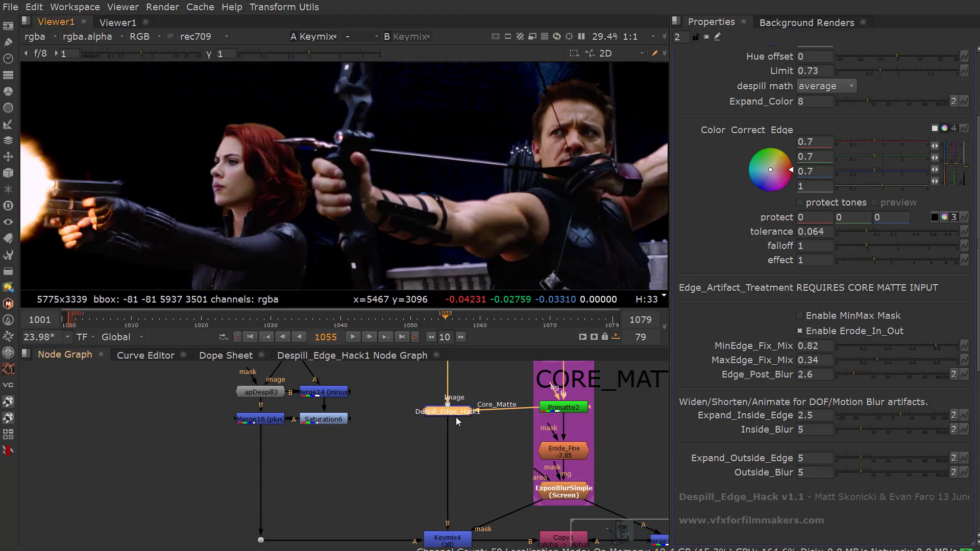
pyautogui.press('1')
pyautogui.scroll(-3, 437, 403)
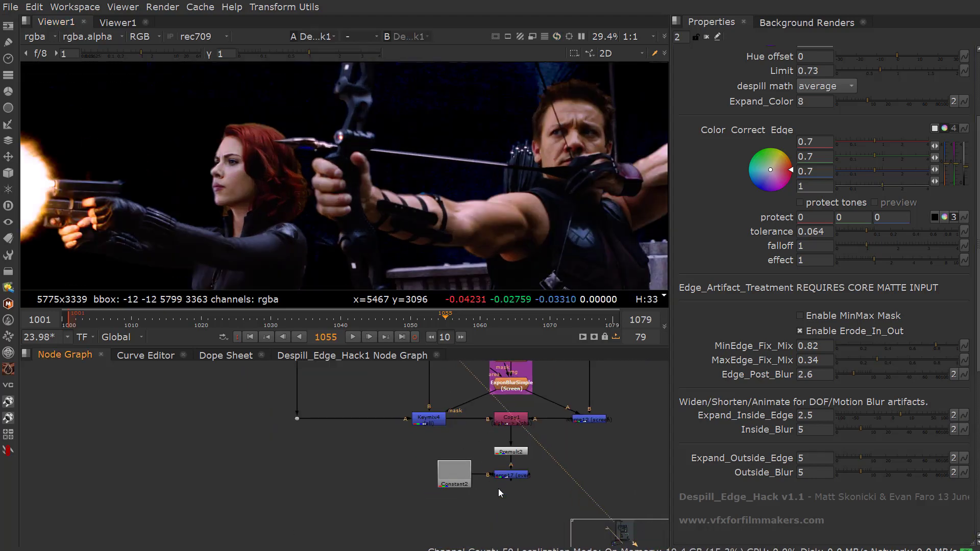
pyautogui.scroll(3, 498, 488)
pyautogui.click(517, 466)
pyautogui.press('1')
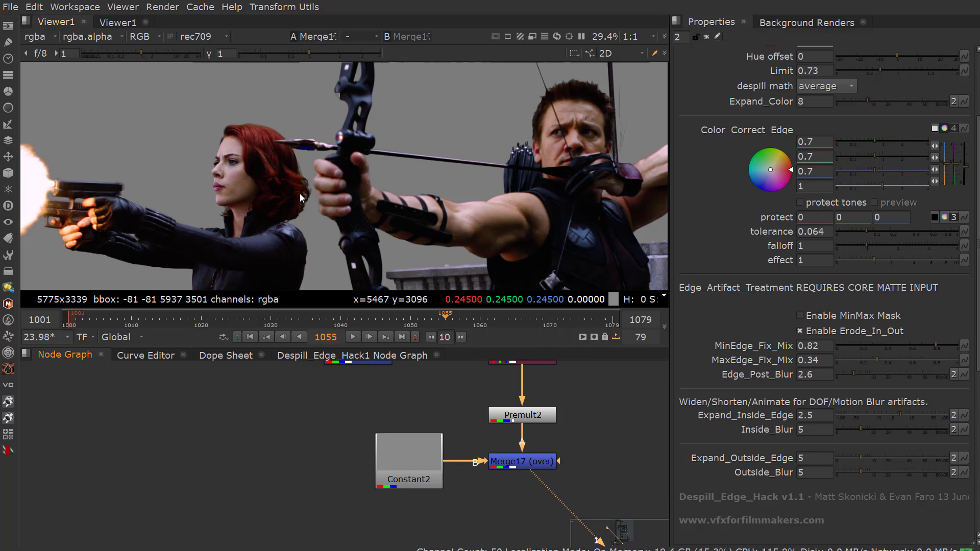
# Examine the hair, arrow and quiver edges in the grey-background composite.
pyautogui.scroll(3, 256, 146)
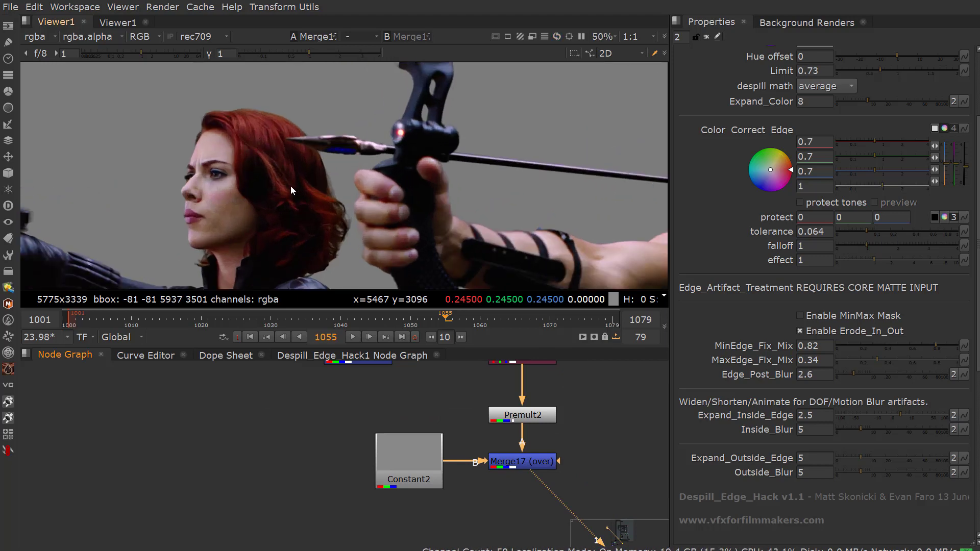
pyautogui.scroll(1, 291, 184)
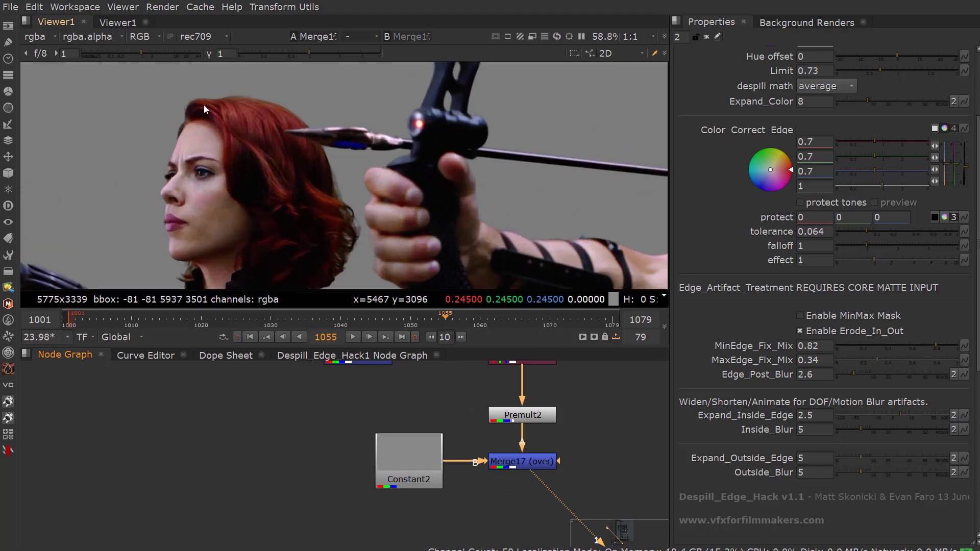
pyautogui.scroll(-2, 292, 156)
pyautogui.scroll(2, 259, 164)
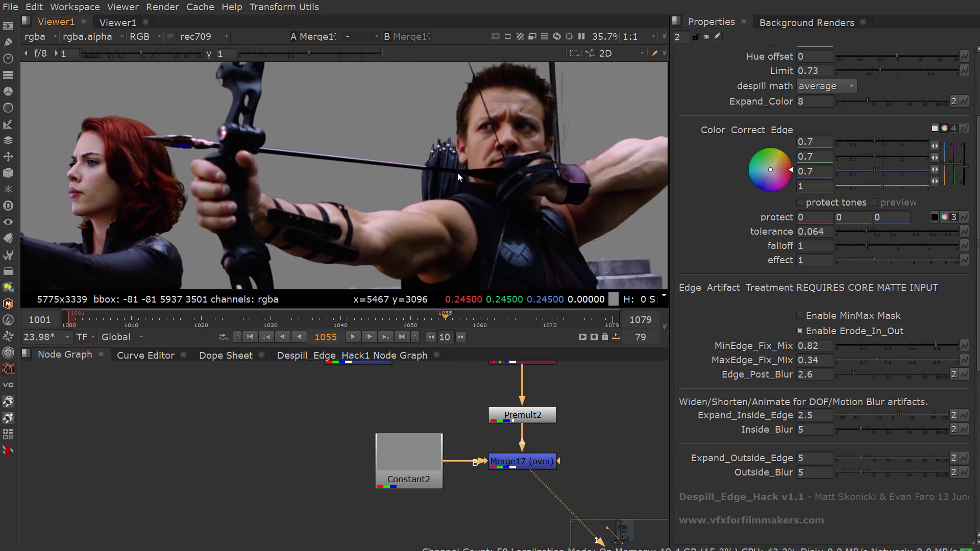
pyautogui.scroll(2, 456, 144)
pyautogui.scroll(3, 427, 173)
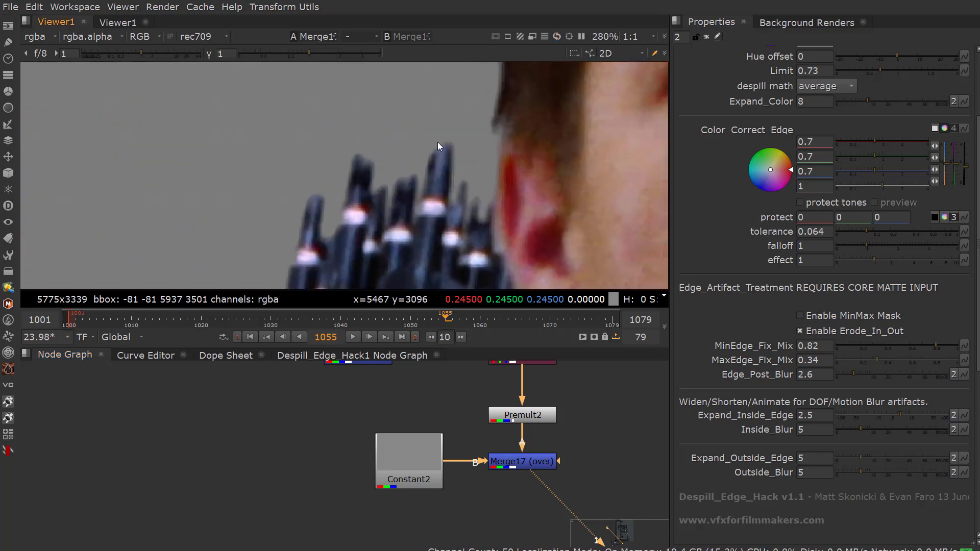
pyautogui.scroll(-1, 437, 142)
pyautogui.scroll(-6, 428, 181)
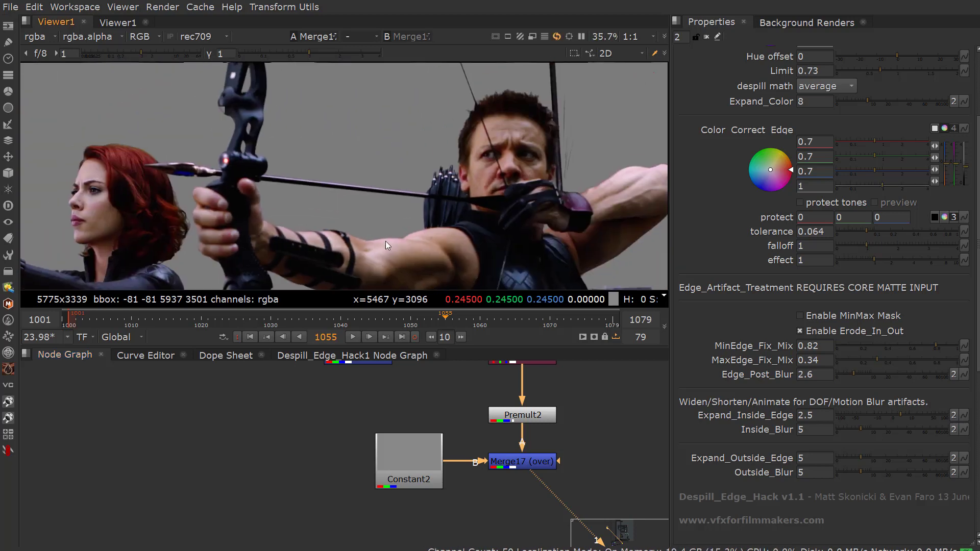
pyautogui.scroll(3, 280, 211)
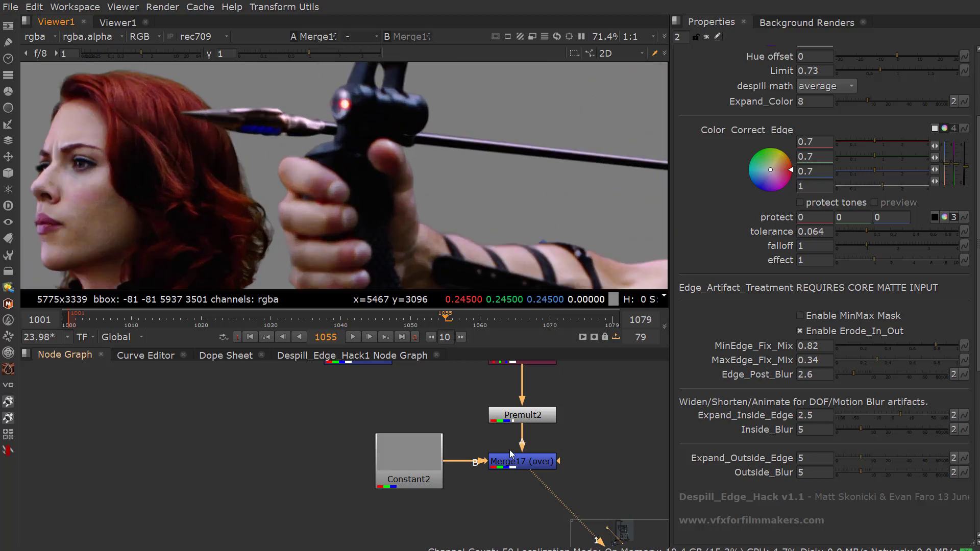
pyautogui.scroll(-6, 437, 443)
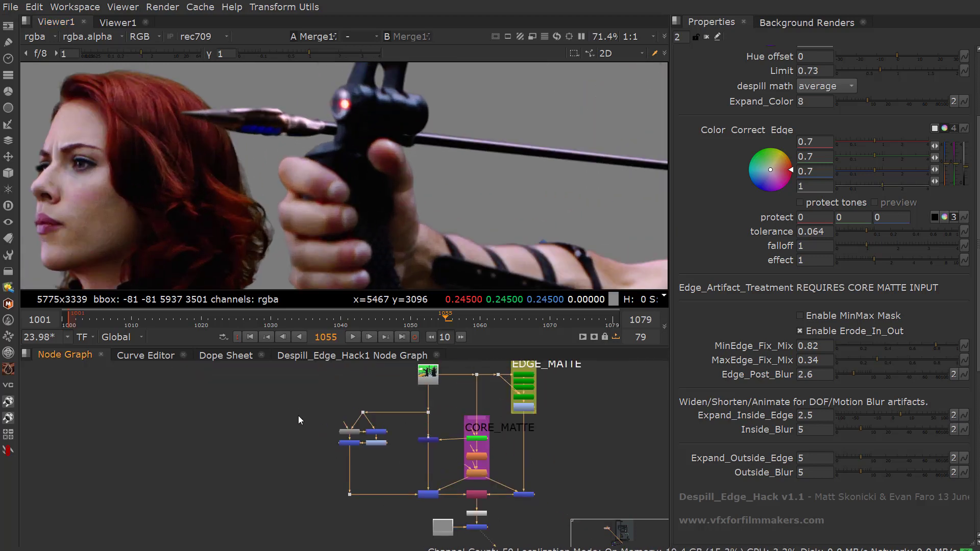
pyautogui.moveTo(299, 417); pyautogui.dragTo(448, 500)
pyautogui.scroll(-3, 238, 176)
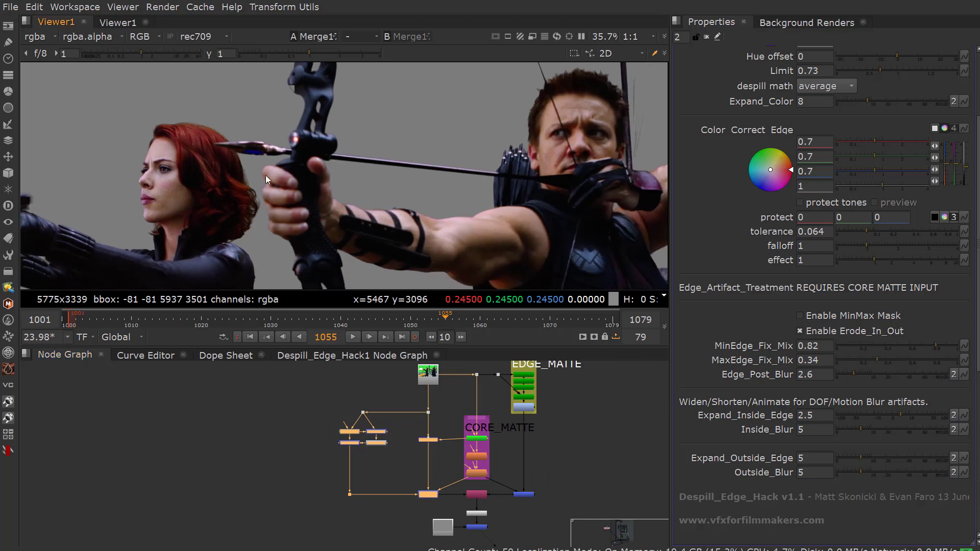
pyautogui.click(320, 429)
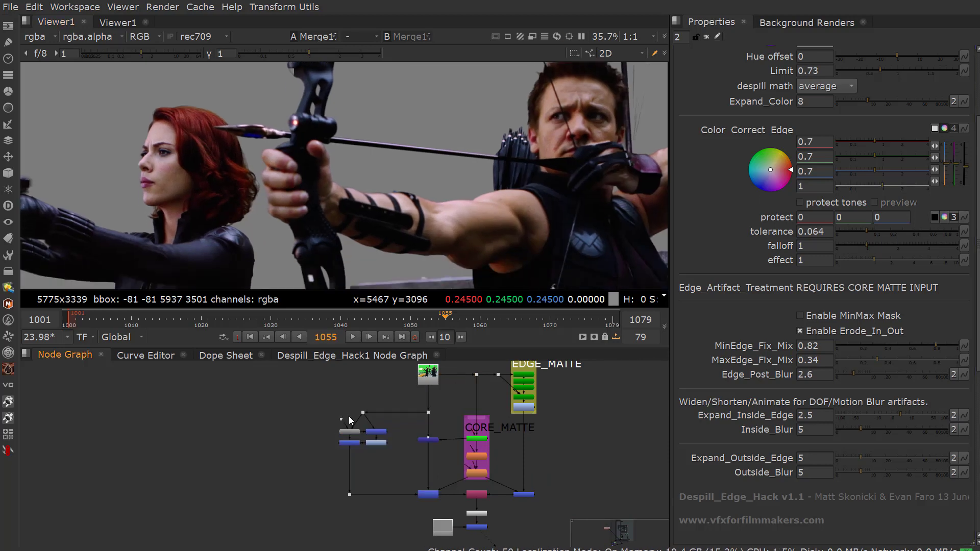
pyautogui.moveTo(321, 411); pyautogui.dragTo(468, 504)
pyautogui.click(335, 439)
# Select the apDespill3 branch nodes and Despill_Edge_Hack1, and toggle them off and on to compare the composite.
pyautogui.scroll(3, 342, 443)
pyautogui.moveTo(306, 418); pyautogui.dragTo(498, 470)
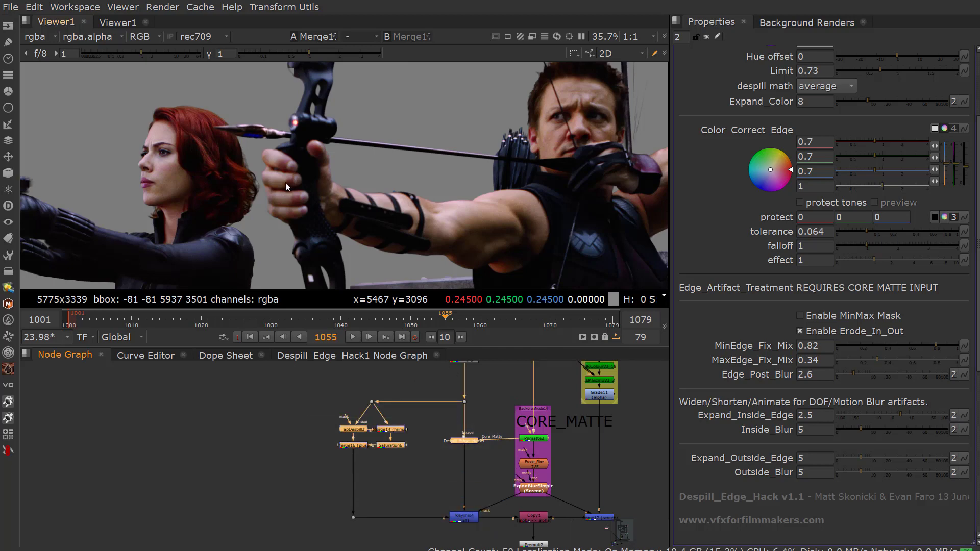
pyautogui.press('d')
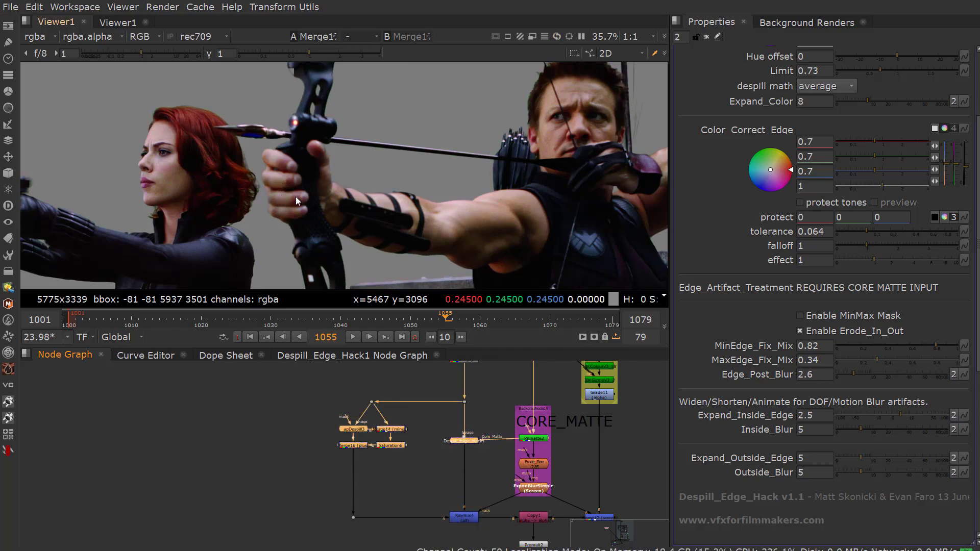
pyautogui.press('d')
pyautogui.press('d')
pyautogui.press('d')
pyautogui.scroll(-2, 337, 224)
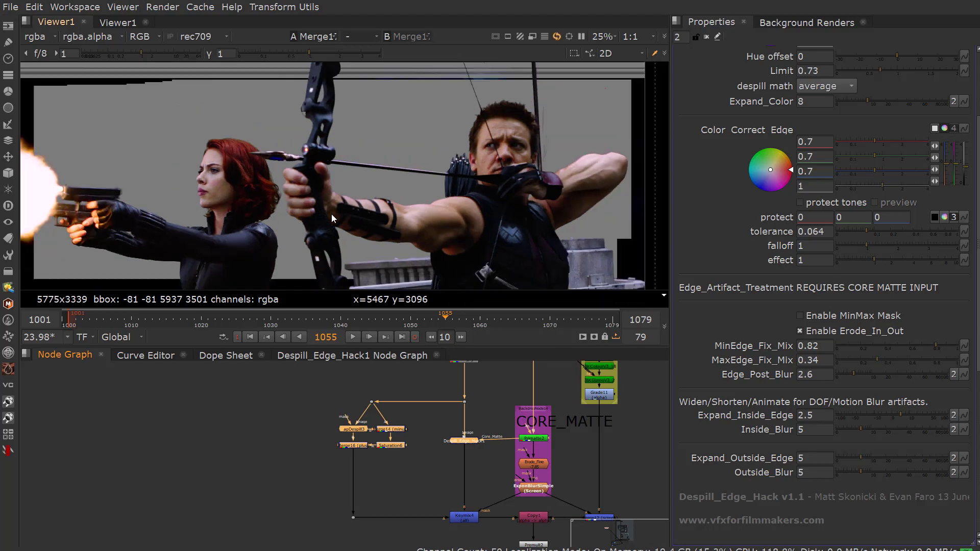
pyautogui.press('d')
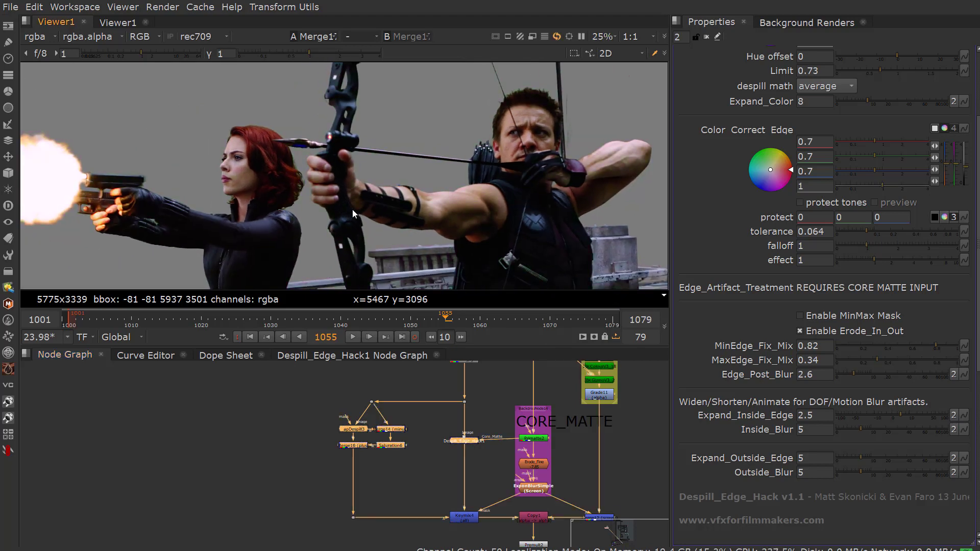
# Toggle the despill branch nodes and Despill_Edge_Hack1 off and on to compare the green spill on the balustrade and ornate railing behind the actors.
pyautogui.press('d')
pyautogui.press('d')
pyautogui.scroll(8, 428, 268)
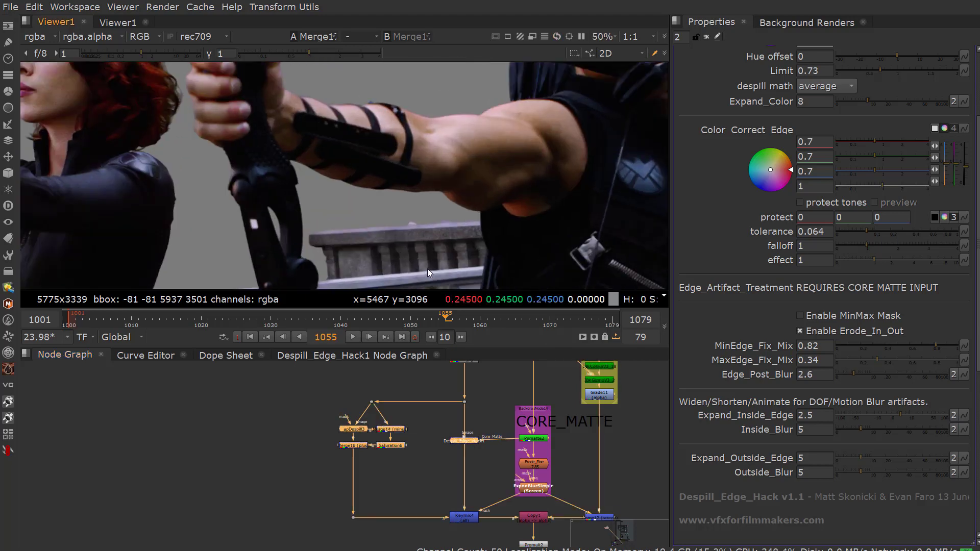
pyautogui.scroll(-3, 396, 229)
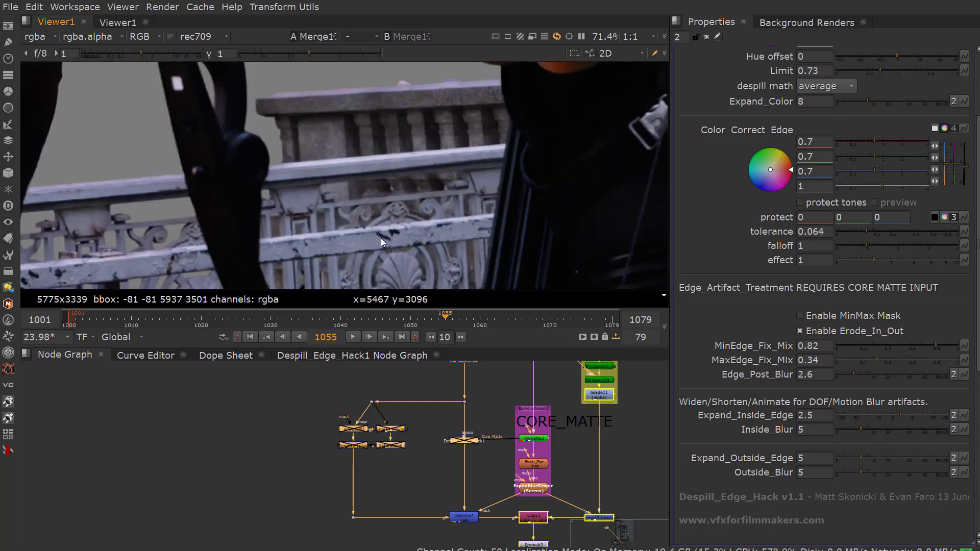
pyautogui.scroll(1, 281, 221)
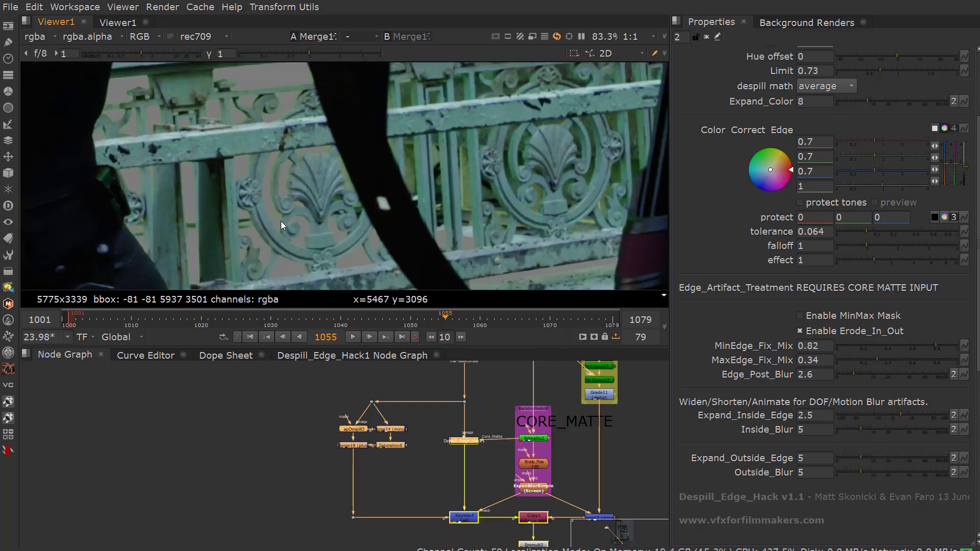
pyautogui.press('d')
# Compare both actors' skin, hair and bow edges over grey with the despill nodes disabled and enabled, leaving them enabled.
pyautogui.scroll(-6, 384, 176)
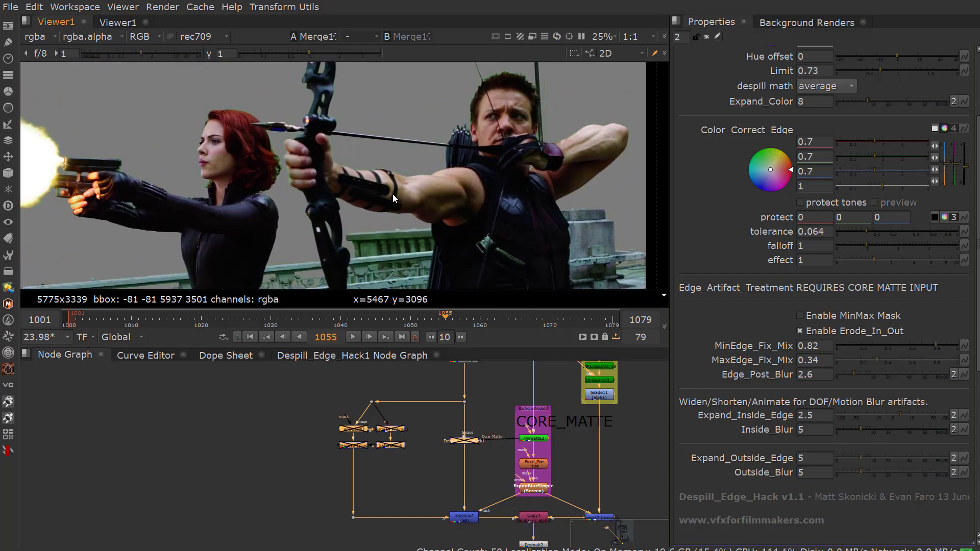
pyautogui.scroll(2, 396, 184)
pyautogui.press('d')
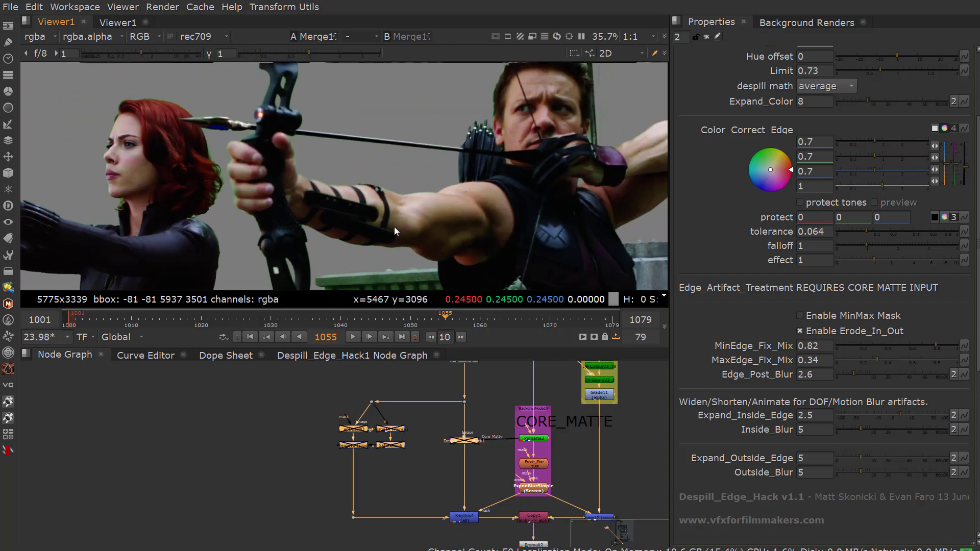
pyautogui.press('d')
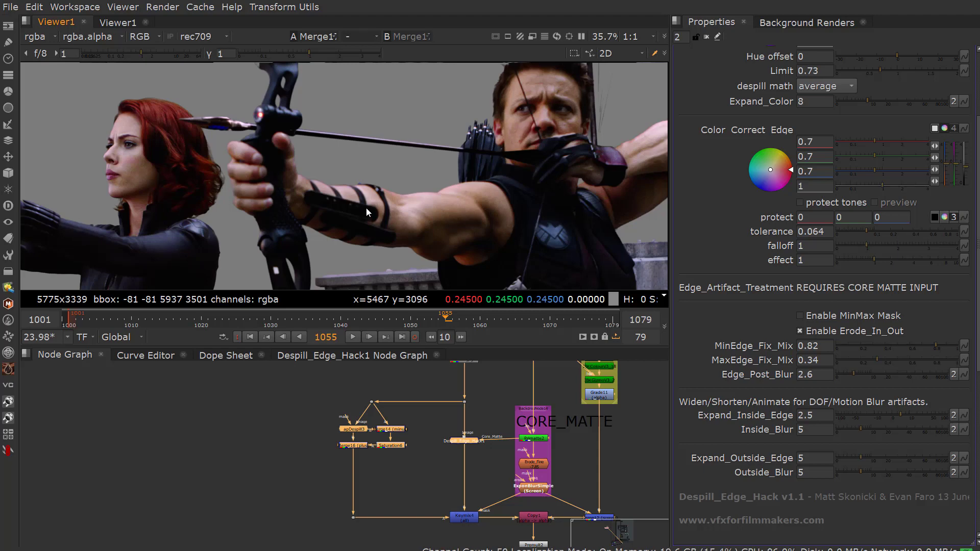